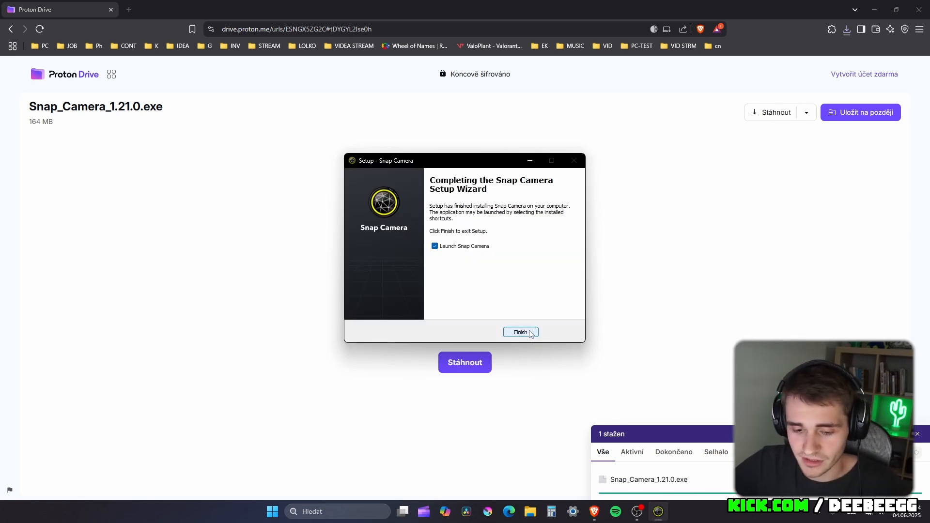
Finish the Snap Camera setup, complete the welcome introduction and close Snap Camera
{"action": "left_click", "coordinate": [524, 334]}
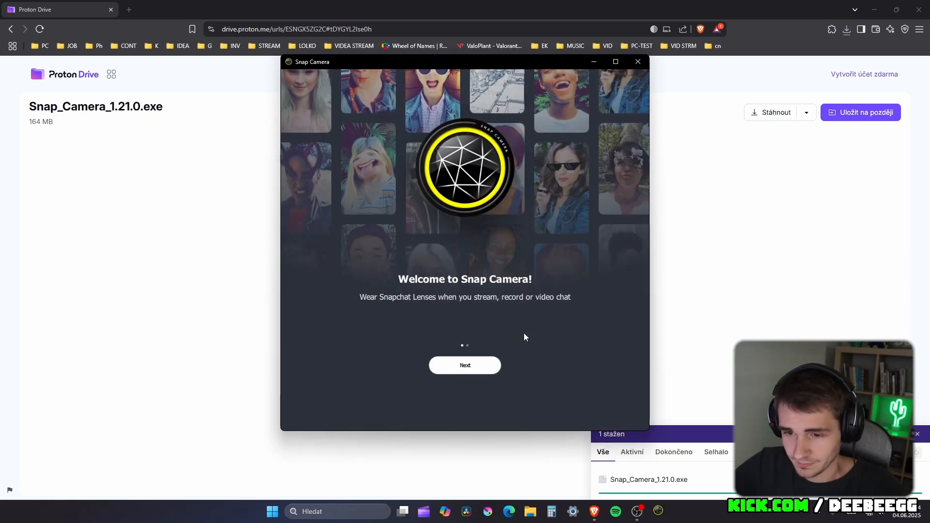
{"action": "left_click", "coordinate": [465, 371]}
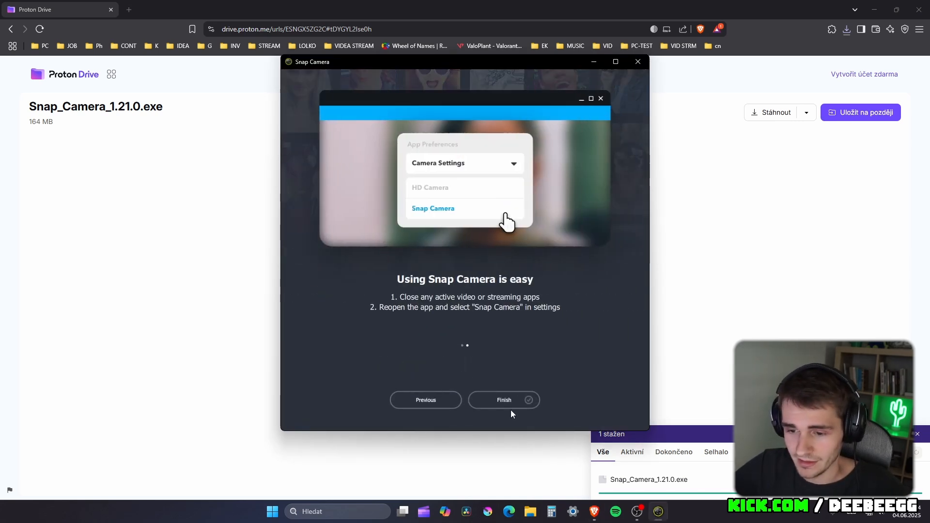
{"action": "left_click", "coordinate": [504, 400]}
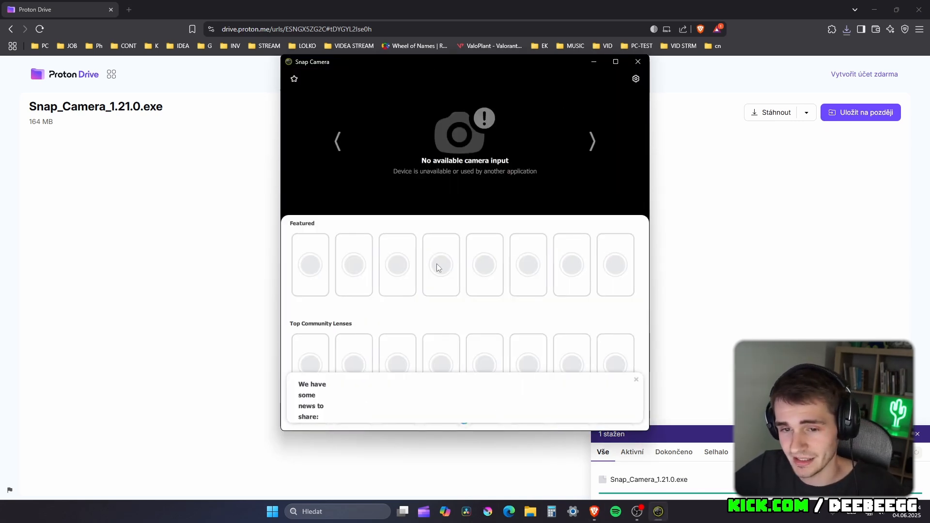
{"action": "left_click", "coordinate": [641, 64]}
Open the bookmarked Snap Camera patcher page and browse for its camera file in C:\Program Files\Snap Inc\Snap Camera
{"action": "left_click", "coordinate": [712, 46]}
{"action": "left_click", "coordinate": [740, 79]}
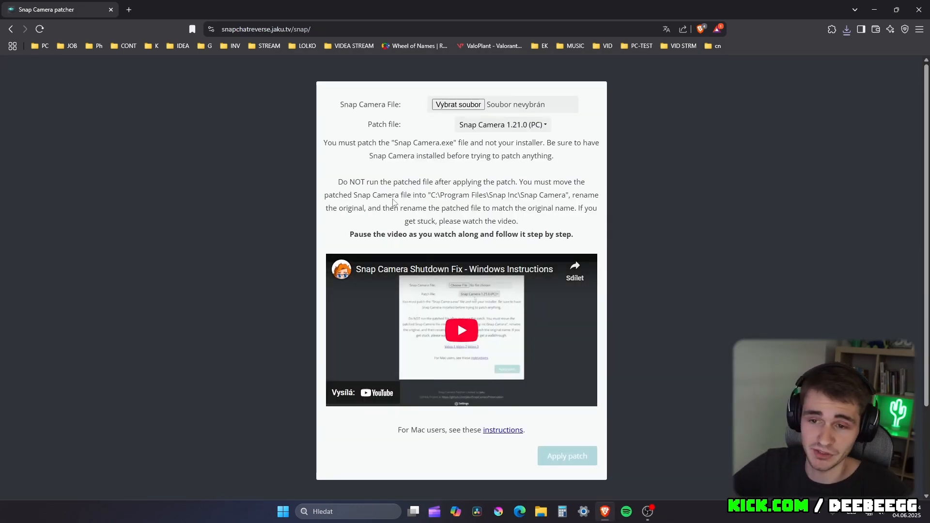
{"action": "left_click", "coordinate": [469, 106]}
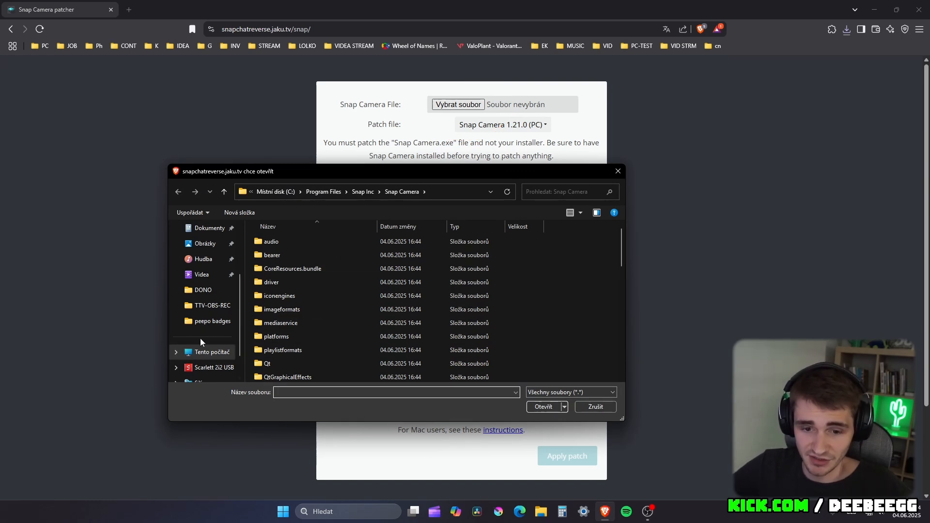
{"action": "left_click", "coordinate": [208, 353]}
{"action": "double_click", "coordinate": [309, 246]}
{"action": "scroll", "coordinate": [306, 334], "scroll_direction": "down", "scroll_amount": 2}
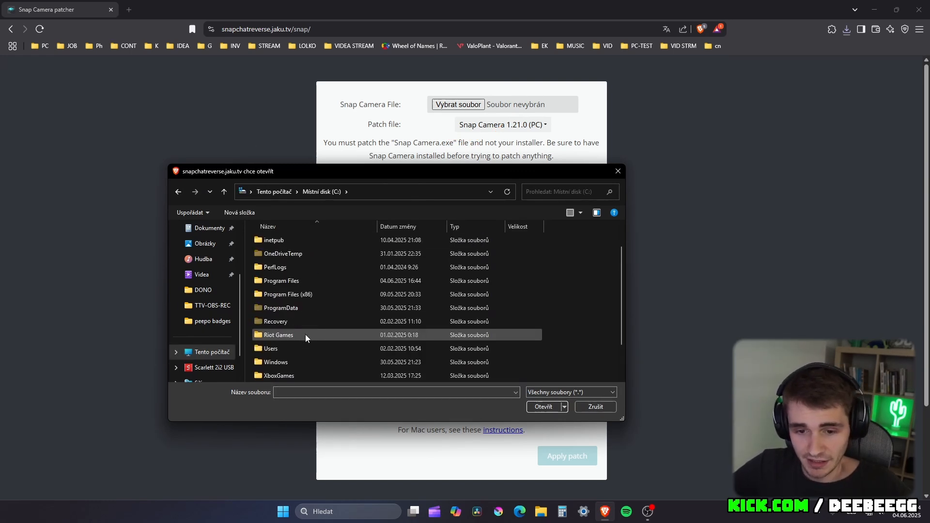
{"action": "scroll", "coordinate": [303, 333], "scroll_direction": "up", "scroll_amount": 1}
{"action": "double_click", "coordinate": [290, 280]}
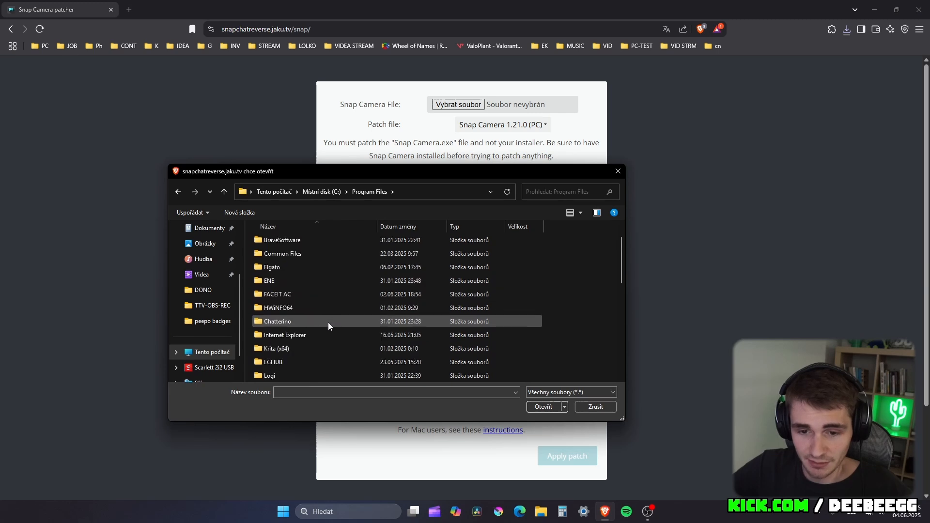
{"action": "scroll", "coordinate": [318, 335], "scroll_direction": "down", "scroll_amount": 3}
{"action": "double_click", "coordinate": [296, 306]}
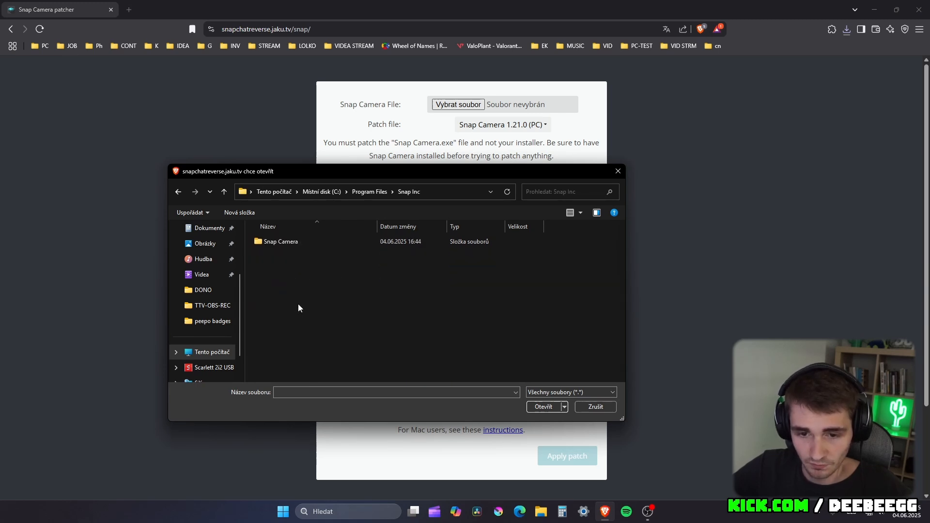
{"action": "double_click", "coordinate": [295, 241]}
Load Snap Camera.exe into the patcher, apply the Snap Camera 1.21.0 (PC) patch and save the patched executable to the desktop
{"action": "scroll", "coordinate": [314, 304], "scroll_direction": "down", "scroll_amount": 5}
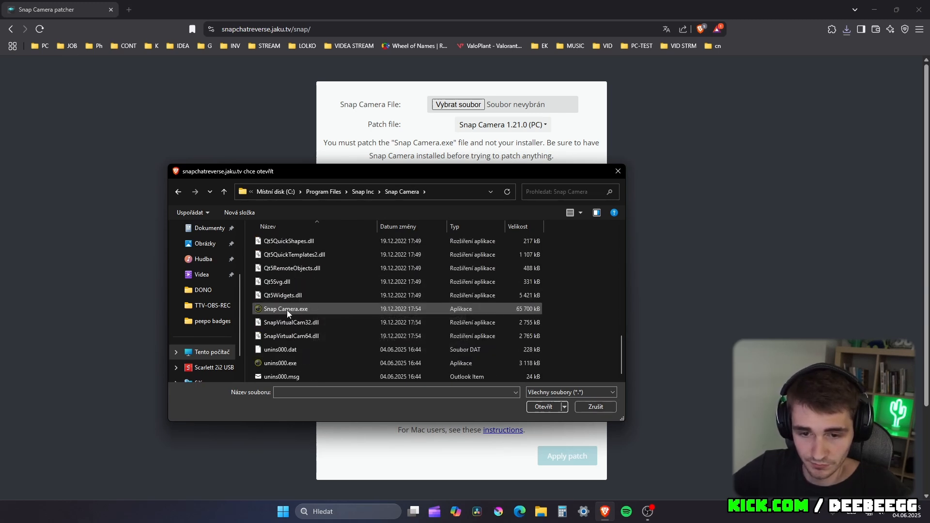
{"action": "left_click", "coordinate": [287, 308]}
{"action": "left_click", "coordinate": [544, 406]}
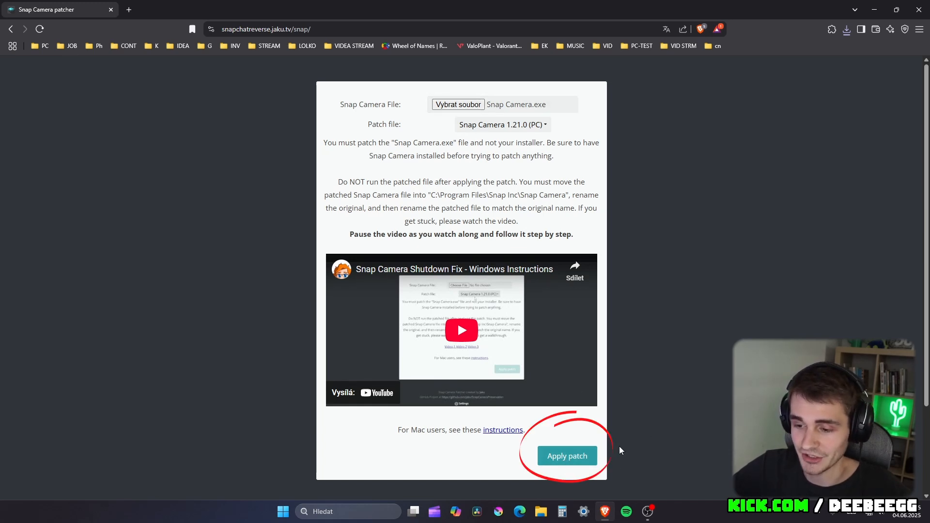
{"action": "left_click", "coordinate": [562, 456]}
{"action": "left_click", "coordinate": [545, 405]}
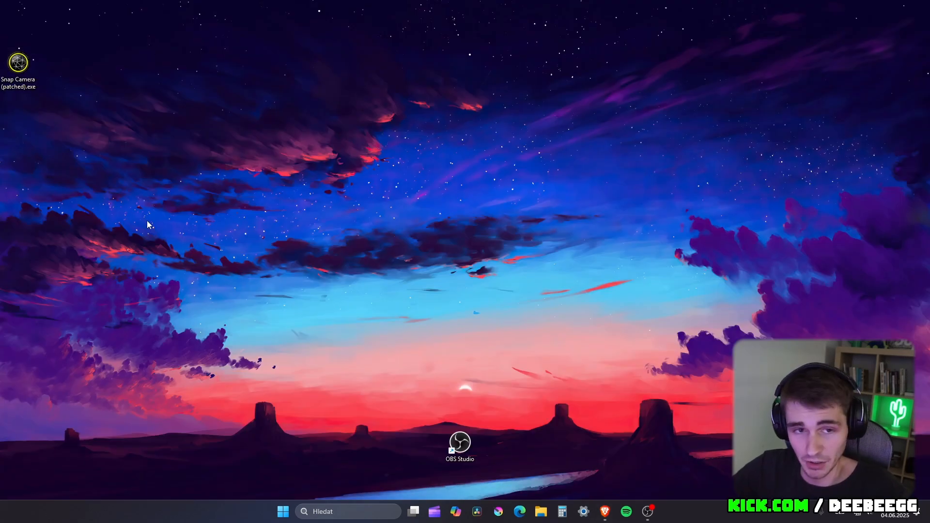
Switch to File Explorer and open the folder C:\Program Files\Snap Inc\Snap Camera
{"action": "left_click", "coordinate": [541, 511]}
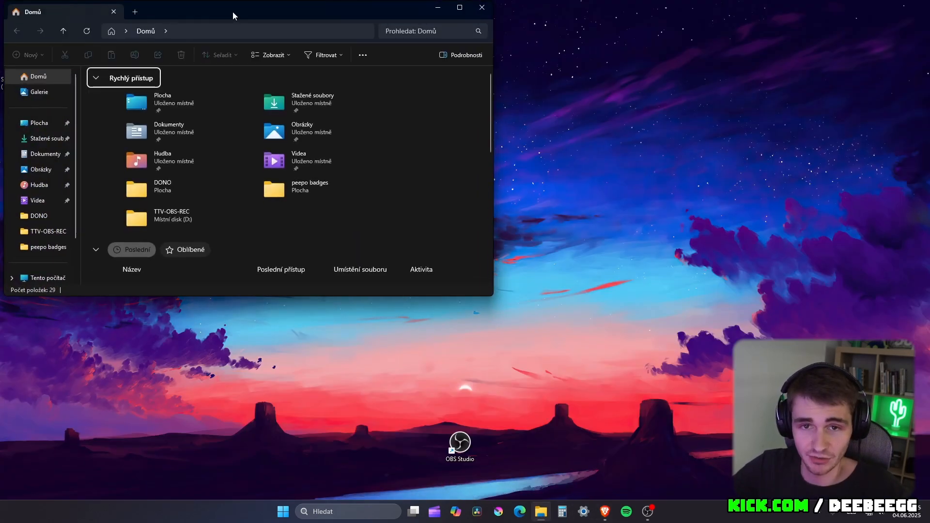
{"action": "left_click_drag", "start_coordinate": [232, 15], "coordinate": [525, 85]}
{"action": "left_click", "coordinate": [336, 346]}
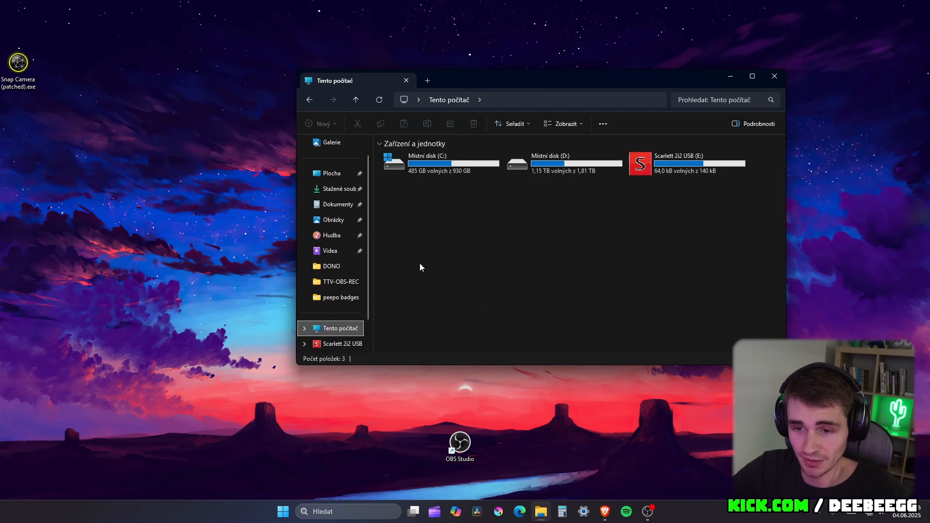
{"action": "double_click", "coordinate": [423, 169]}
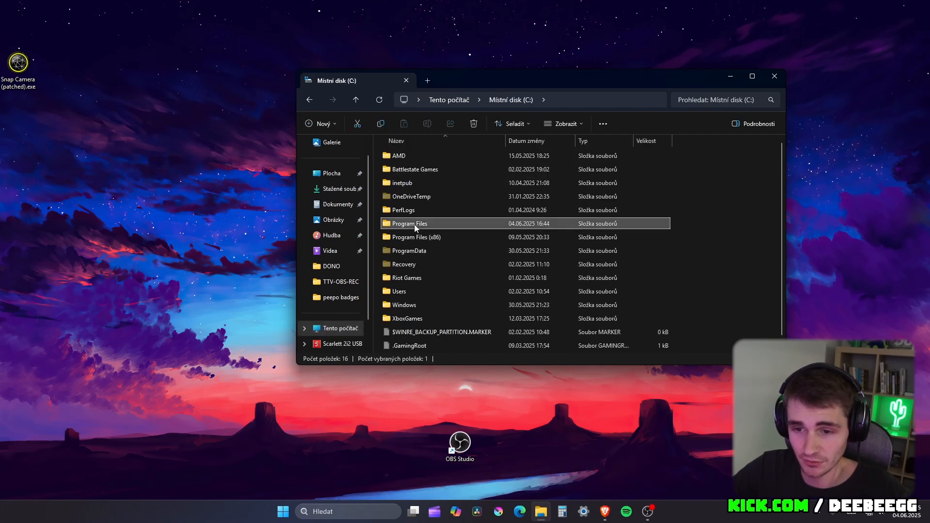
{"action": "double_click", "coordinate": [414, 224]}
{"action": "scroll", "coordinate": [429, 281], "scroll_direction": "down", "scroll_amount": 2}
{"action": "scroll", "coordinate": [433, 293], "scroll_direction": "down", "scroll_amount": 4}
{"action": "double_click", "coordinate": [407, 199]}
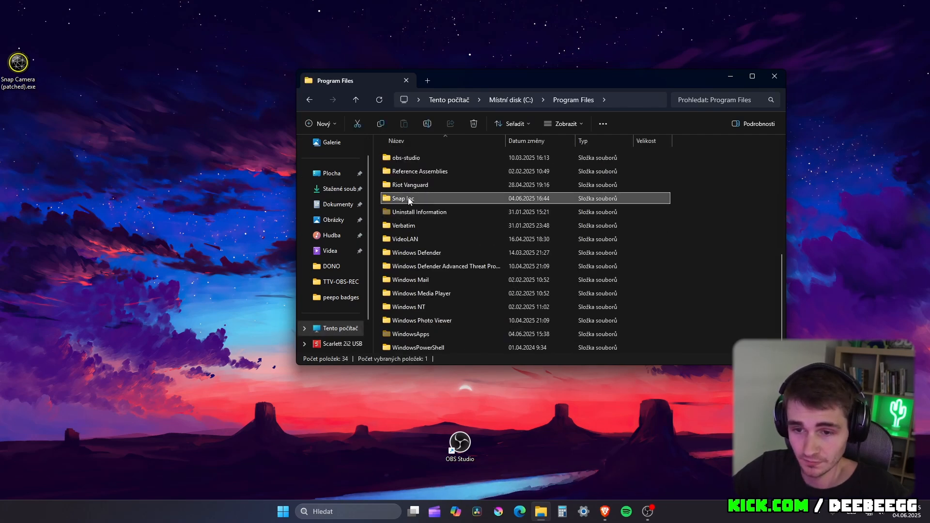
{"action": "double_click", "coordinate": [420, 155]}
Rename the original Snap Camera.exe as Snap Camera(old).exe with administrator permission
{"action": "scroll", "coordinate": [446, 311], "scroll_direction": "down", "scroll_amount": 5}
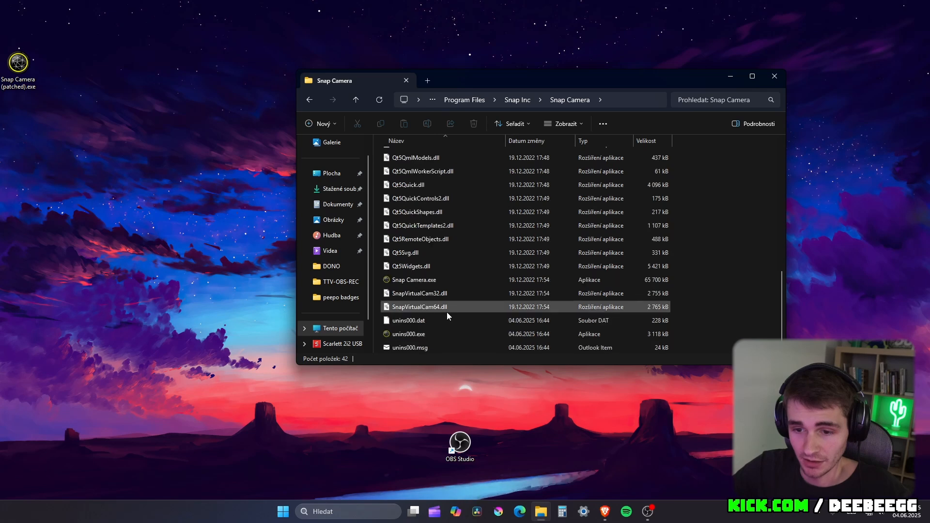
{"action": "right_click", "coordinate": [426, 283]}
{"action": "left_click", "coordinate": [413, 283]}
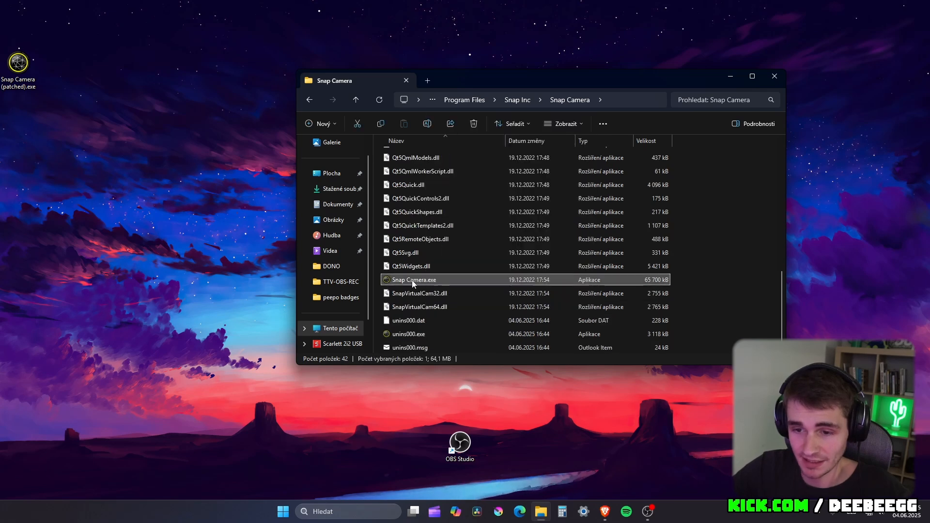
{"action": "key", "text": "F2"}
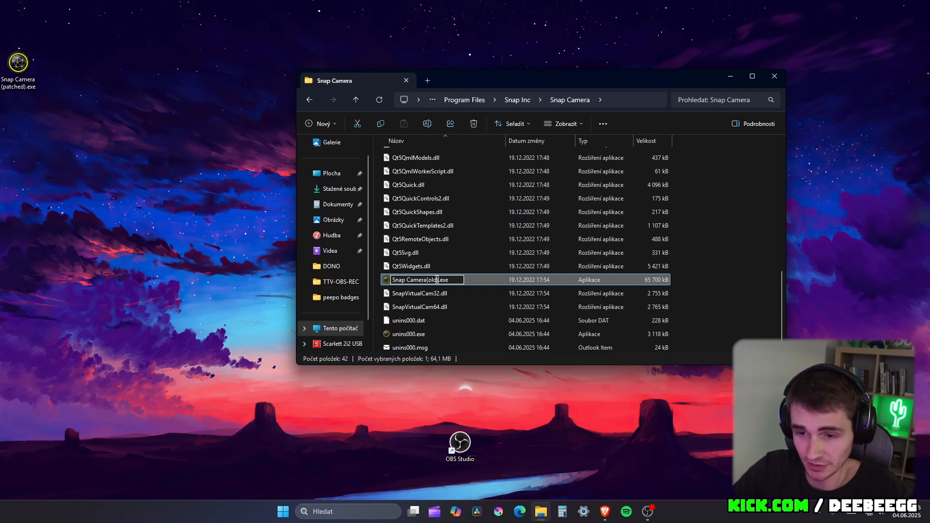
{"action": "type", "text": "(old)"}
{"action": "key", "text": "Return"}
{"action": "left_click", "coordinate": [467, 288]}
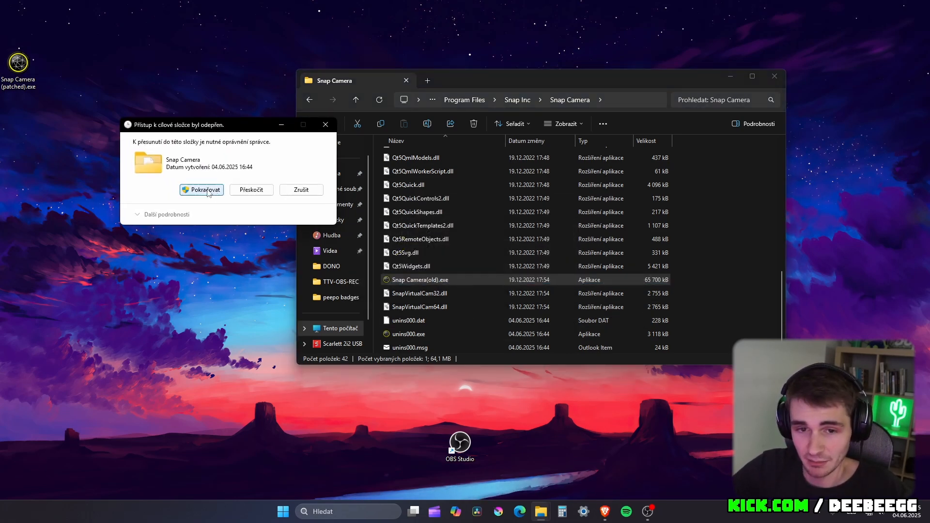
Move Snap Camera (patched).exe from the desktop into the Snap Camera program folder with administrator permission
{"action": "left_click", "coordinate": [206, 193]}
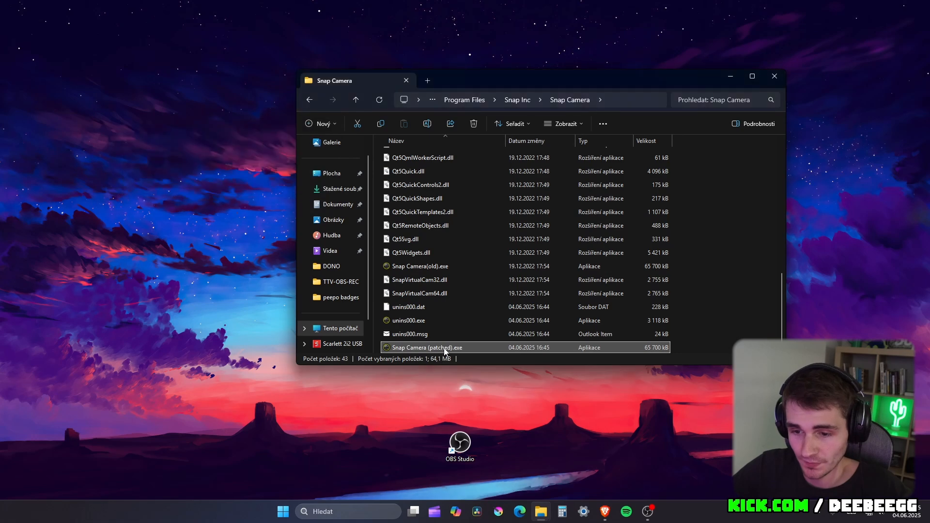
Rename the patched executable as Snap Camera.exe with administrator permission and launch it
{"action": "left_click", "coordinate": [450, 349]}
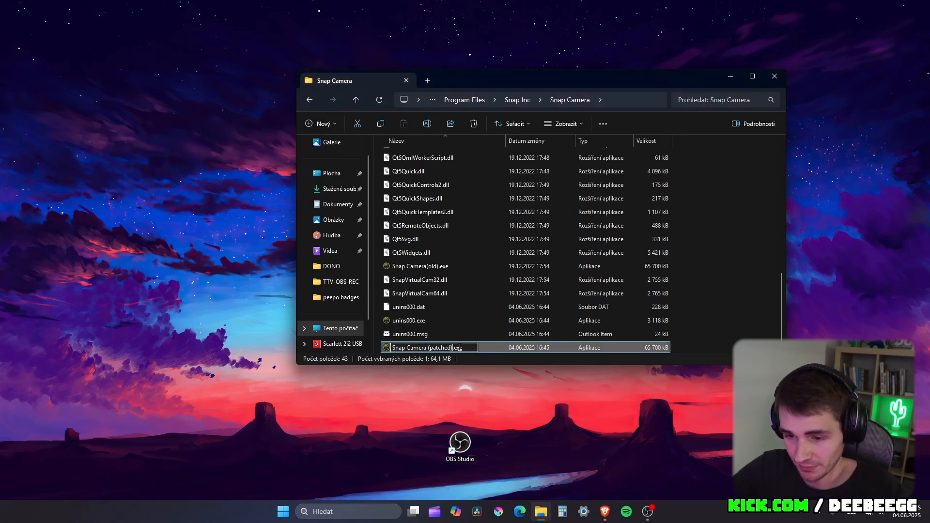
{"action": "key", "text": "BackSpace"}
{"action": "key", "text": "BackSpace"}
{"action": "key", "text": "BackSpace"}
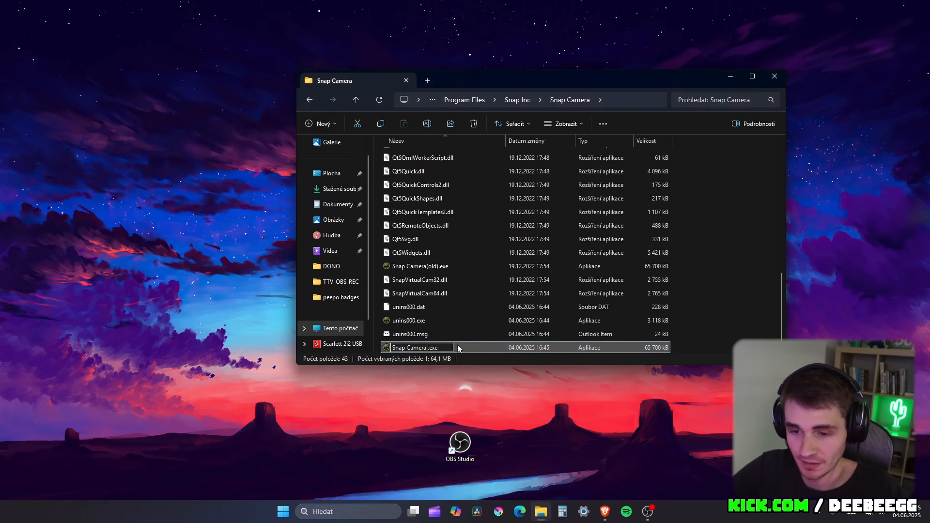
{"action": "key", "text": "Return"}
{"action": "left_click", "coordinate": [448, 289]}
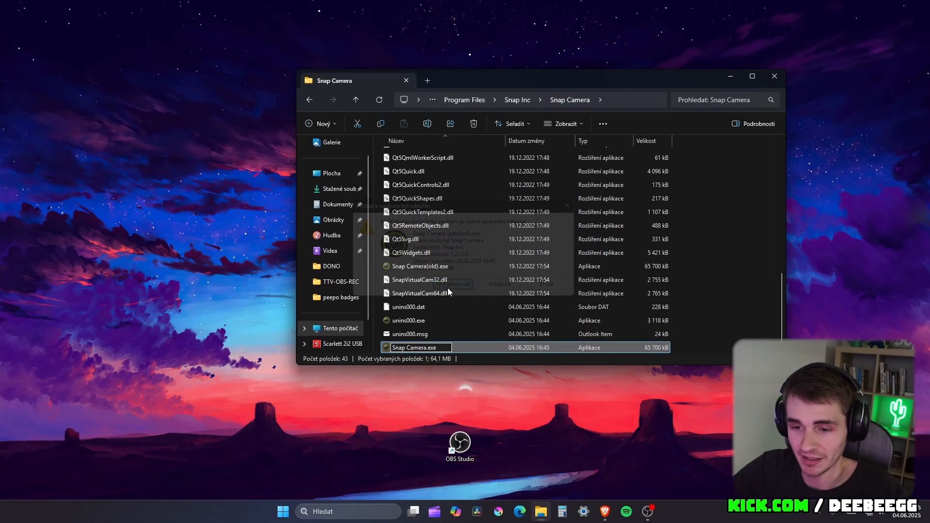
{"action": "double_click", "coordinate": [435, 348]}
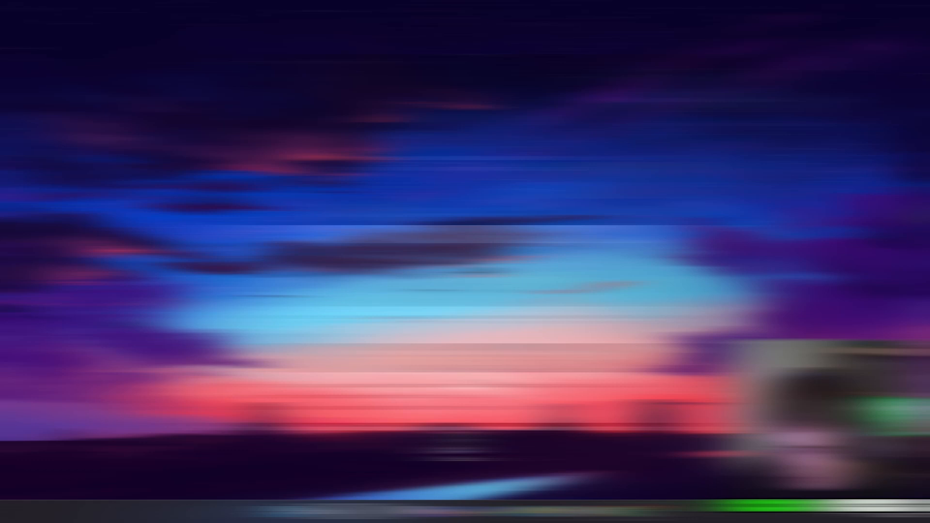
Switch to the Brave browser, search the web for streamerbot in a new tab and open the Streamer.bot website
{"action": "left_click", "coordinate": [605, 511]}
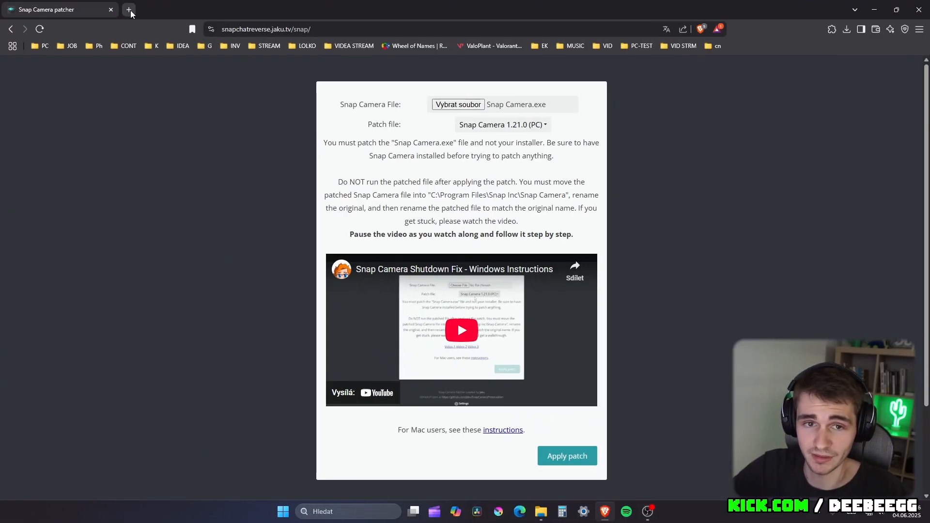
{"action": "left_click", "coordinate": [129, 10]}
{"action": "type", "text": "streamerbot"}
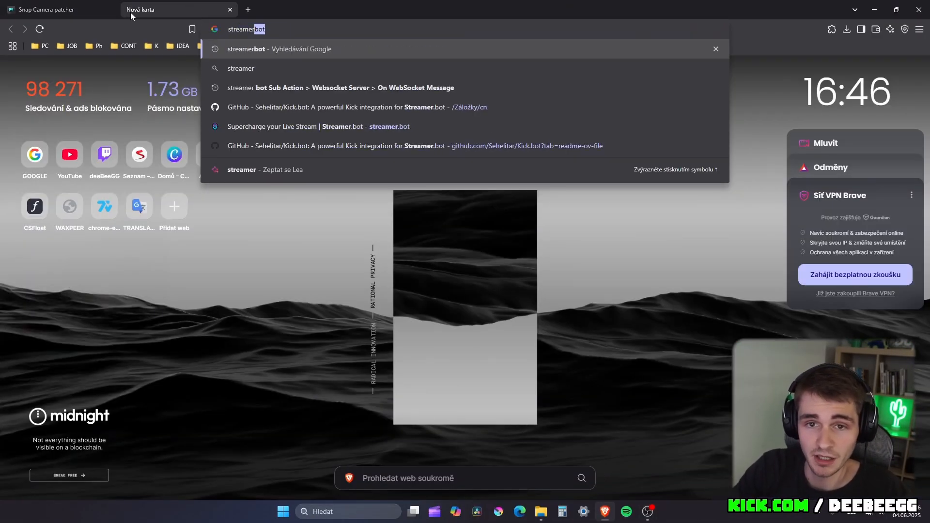
{"action": "key", "text": "Return"}
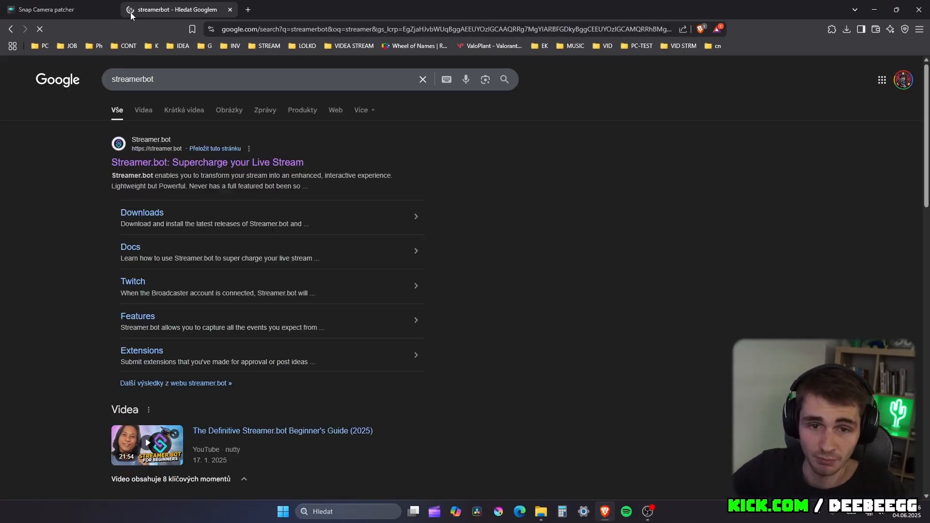
{"action": "left_click", "coordinate": [138, 164]}
Download the Streamer.bot v0.2.8 archive to the desktop and minimize the browser
{"action": "left_click", "coordinate": [255, 350]}
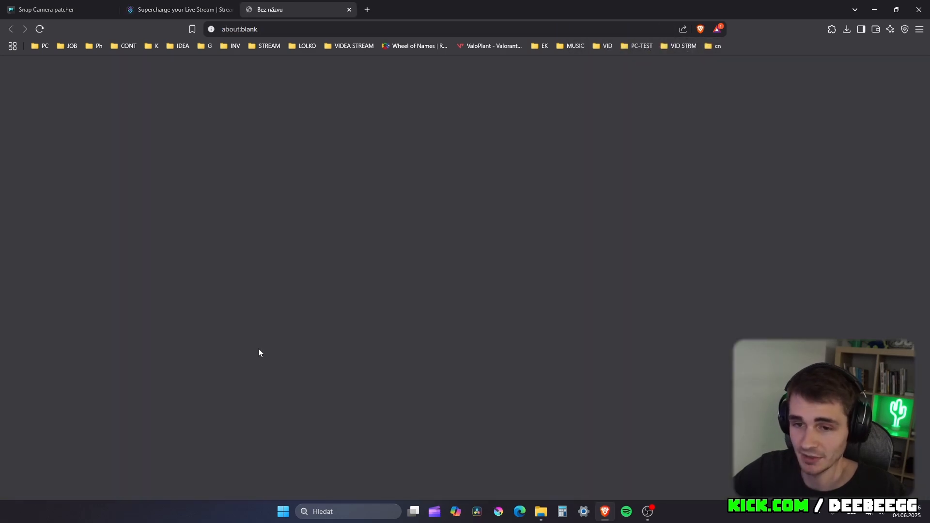
{"action": "left_click", "coordinate": [550, 408]}
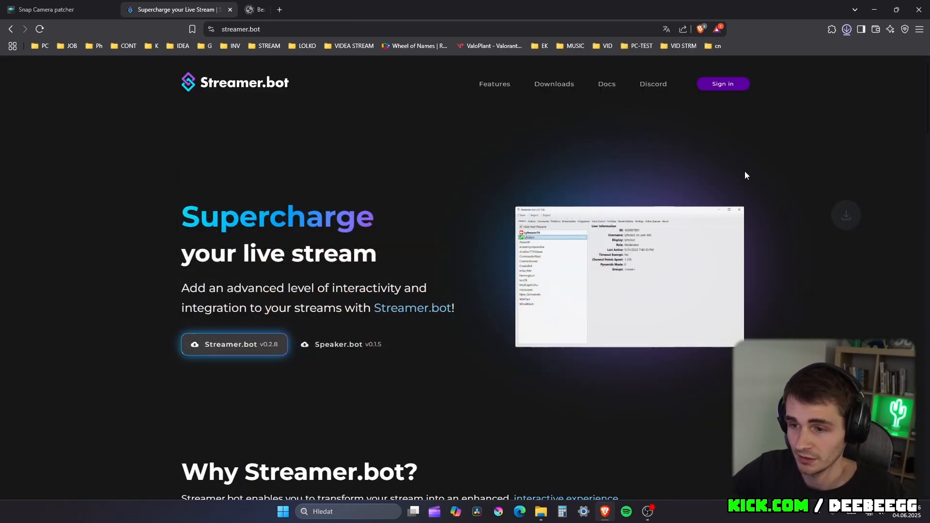
{"action": "left_click", "coordinate": [874, 10]}
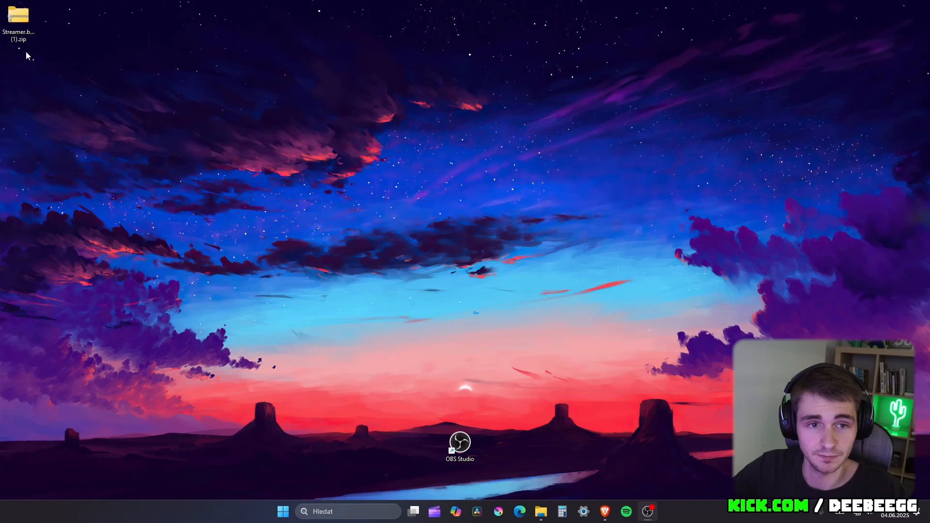
Extract the downloaded Streamer.bot archive into the suggested folder on the desktop
{"action": "right_click", "coordinate": [22, 34]}
{"action": "left_click", "coordinate": [56, 118]}
{"action": "left_click", "coordinate": [549, 348]}
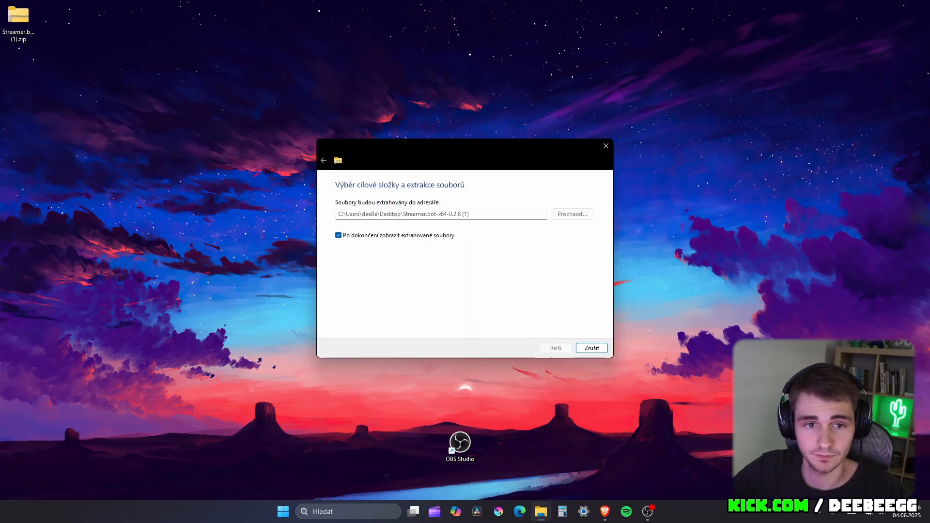
Launch Streamer.bot.exe from the extracted folder and show its list of actions
{"action": "scroll", "coordinate": [419, 238], "scroll_direction": "down", "scroll_amount": 17}
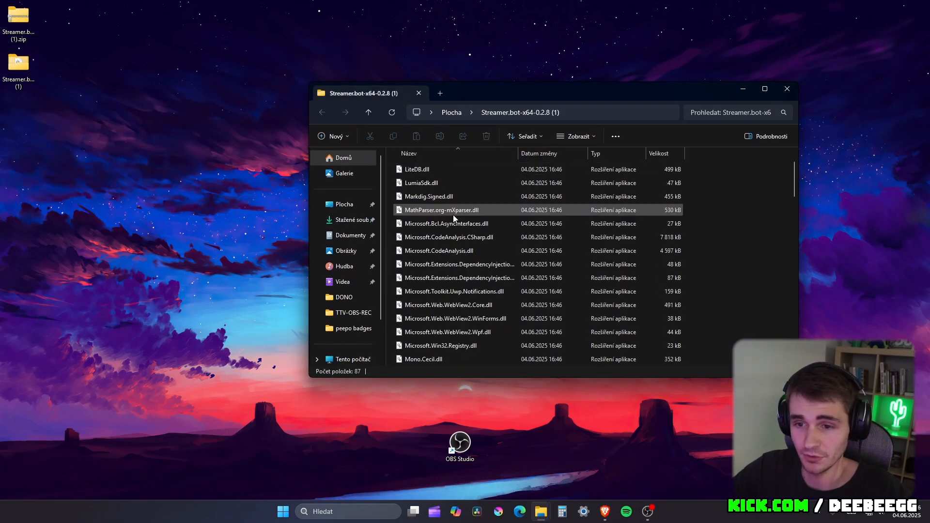
{"action": "scroll", "coordinate": [420, 238], "scroll_direction": "up", "scroll_amount": 5}
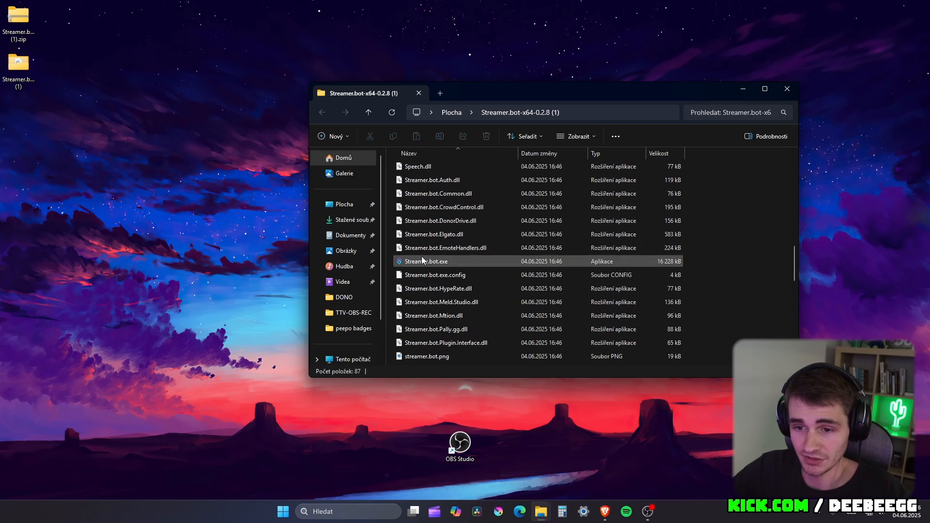
{"action": "double_click", "coordinate": [422, 262]}
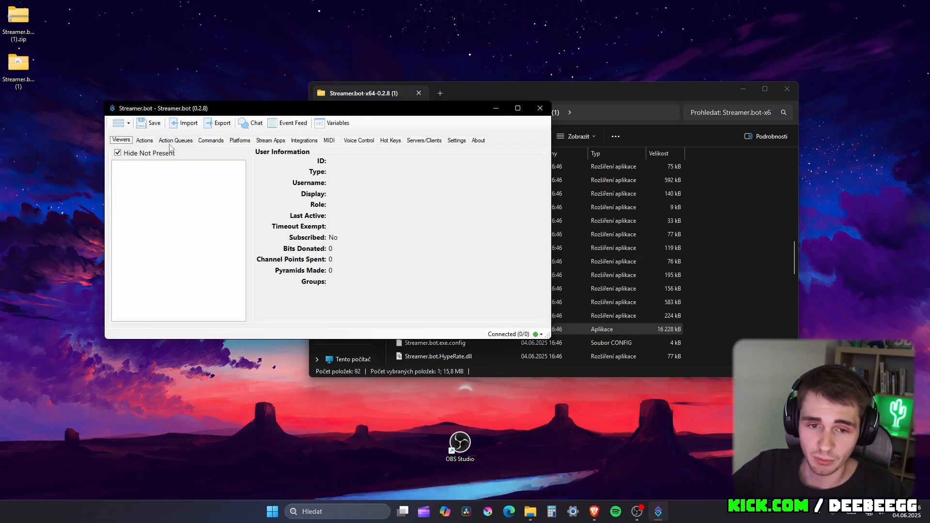
{"action": "left_click", "coordinate": [149, 141]}
{"action": "left_click", "coordinate": [167, 141]}
{"action": "left_click", "coordinate": [144, 141]}
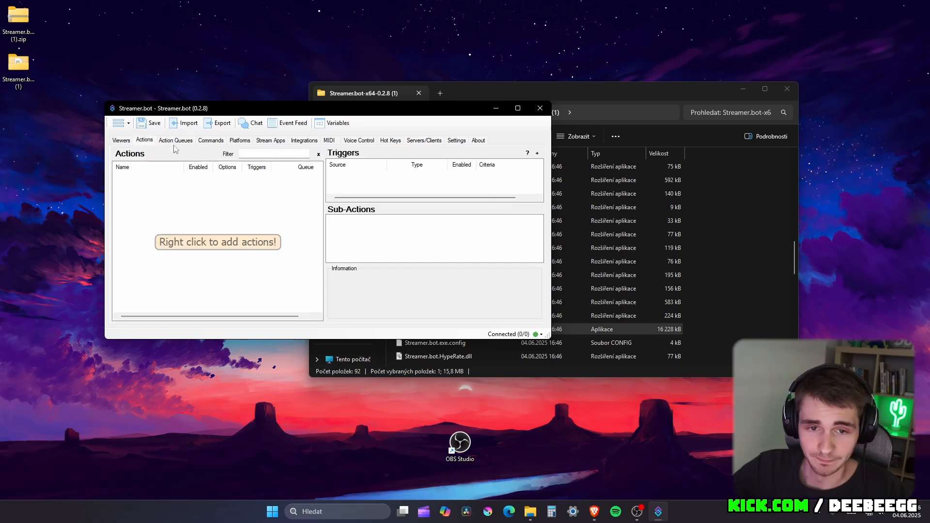
Close Streamer.bot and confirm the exit
{"action": "left_click", "coordinate": [540, 108]}
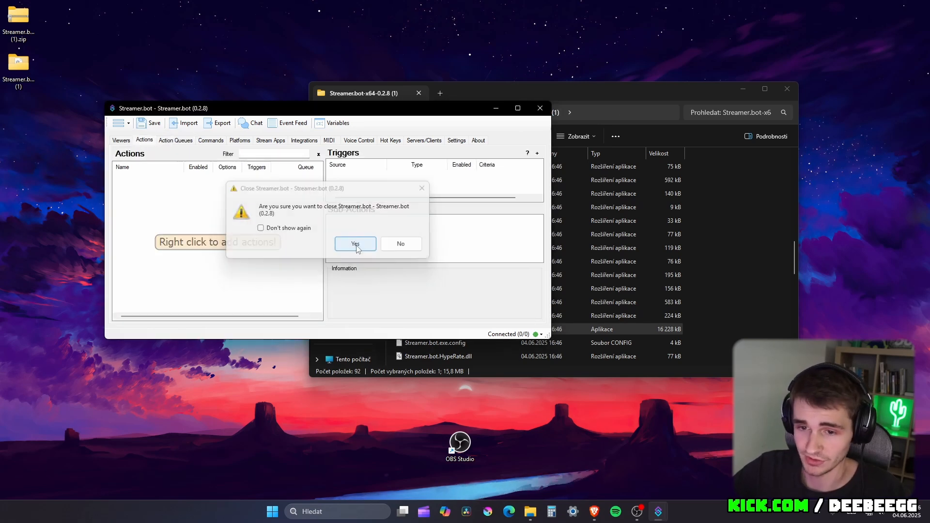
{"action": "left_click", "coordinate": [355, 244]}
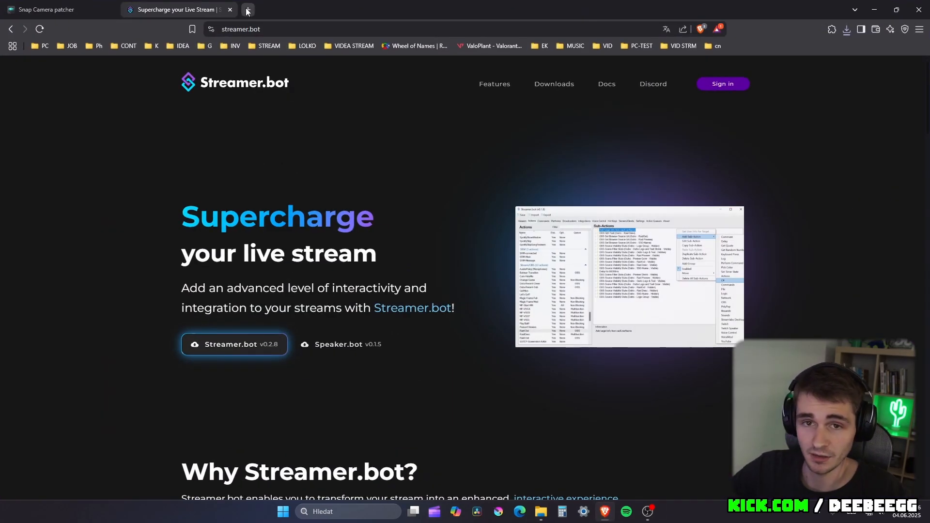
Open the bookmarked Kick.bot GitHub repository in the browser and download the Kick.bot v1.0 release archive to the desktop
{"action": "left_click", "coordinate": [720, 46]}
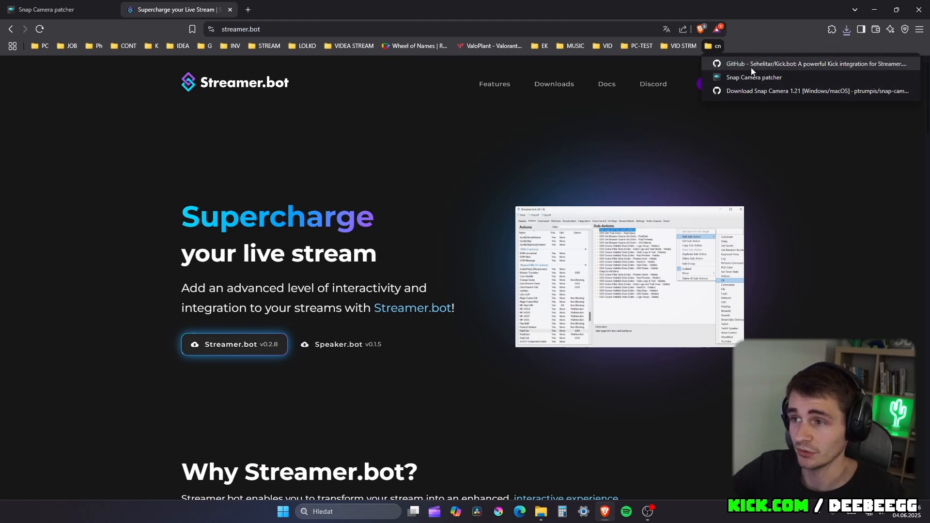
{"action": "left_click", "coordinate": [751, 64]}
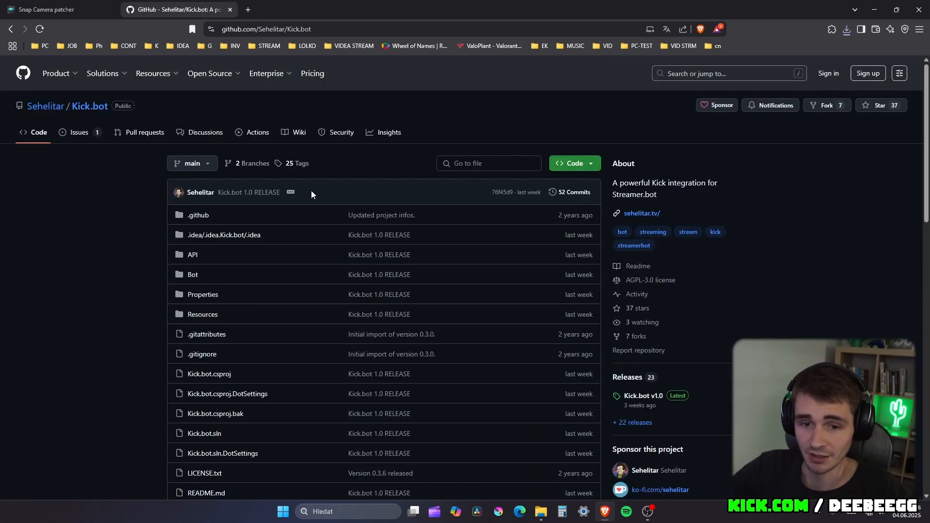
{"action": "scroll", "coordinate": [678, 268], "scroll_direction": "down", "scroll_amount": 3}
{"action": "scroll", "coordinate": [695, 257], "scroll_direction": "up", "scroll_amount": 3}
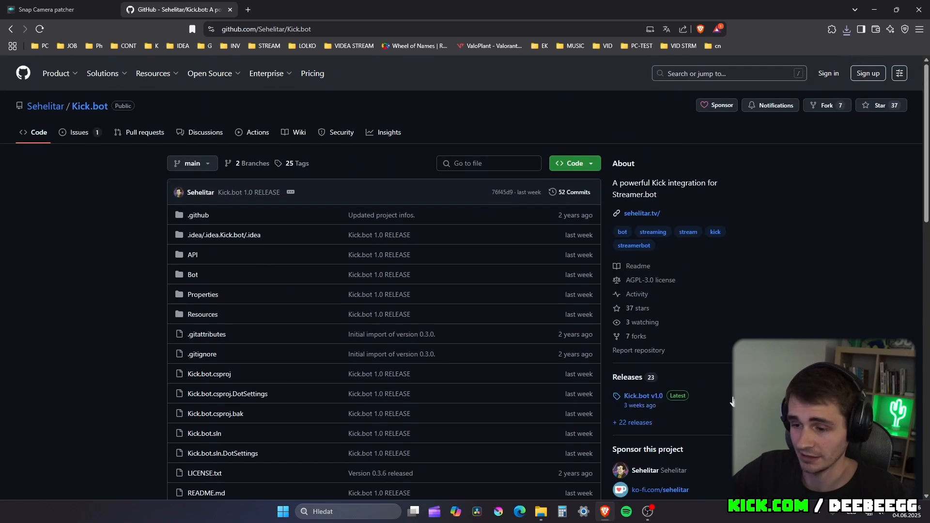
{"action": "left_click", "coordinate": [643, 397]}
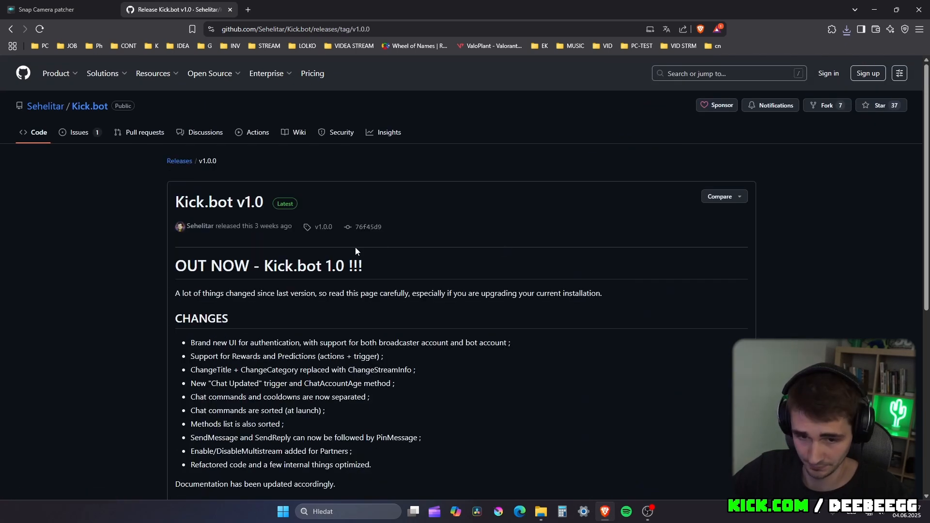
{"action": "scroll", "coordinate": [355, 247], "scroll_direction": "down", "scroll_amount": 10}
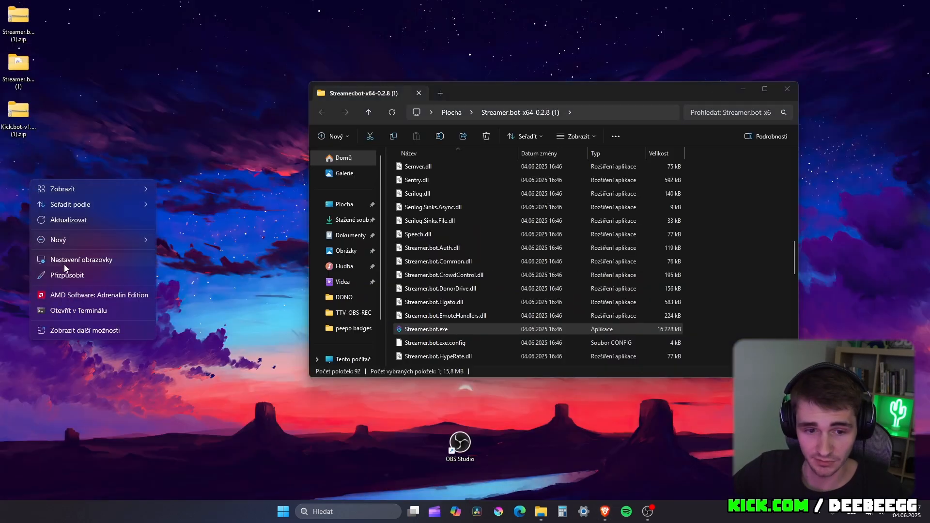
Create a folder named bot on the desktop and place it below the Kick.bot archive
{"action": "mouse_move", "coordinate": [63, 243]}
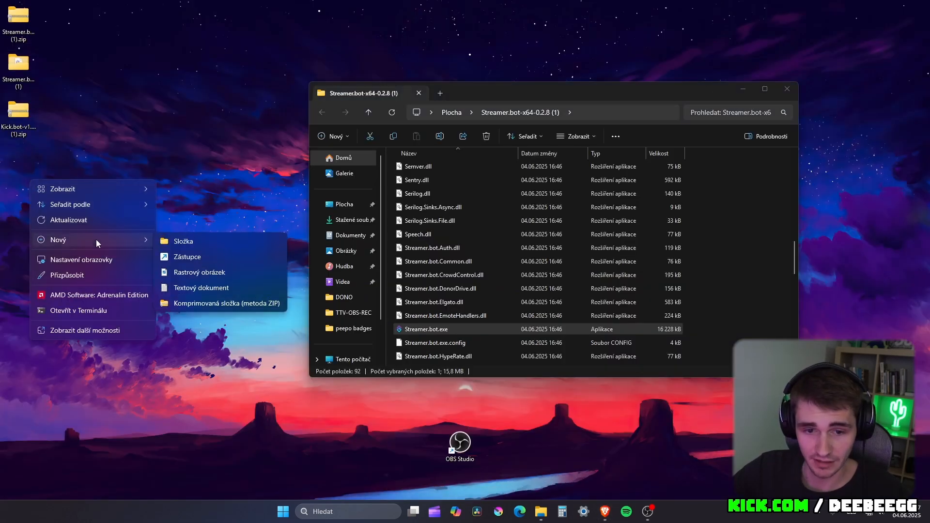
{"action": "left_click", "coordinate": [205, 242]}
{"action": "type", "text": "bot"}
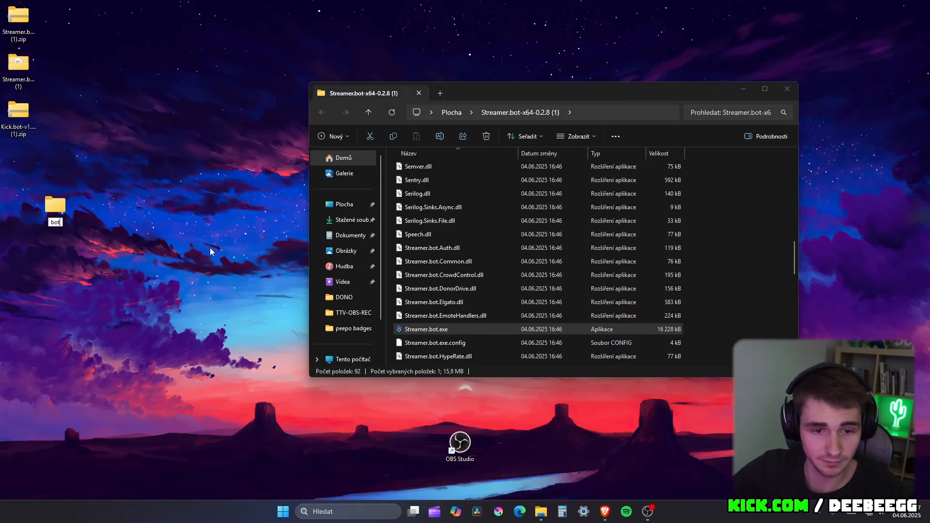
{"action": "key", "text": "Return"}
{"action": "left_click_drag", "start_coordinate": [55, 206], "coordinate": [21, 160]}
Extract all files from the Kick.bot archive into the bot folder and close the open Explorer windows
{"action": "double_click", "coordinate": [18, 116]}
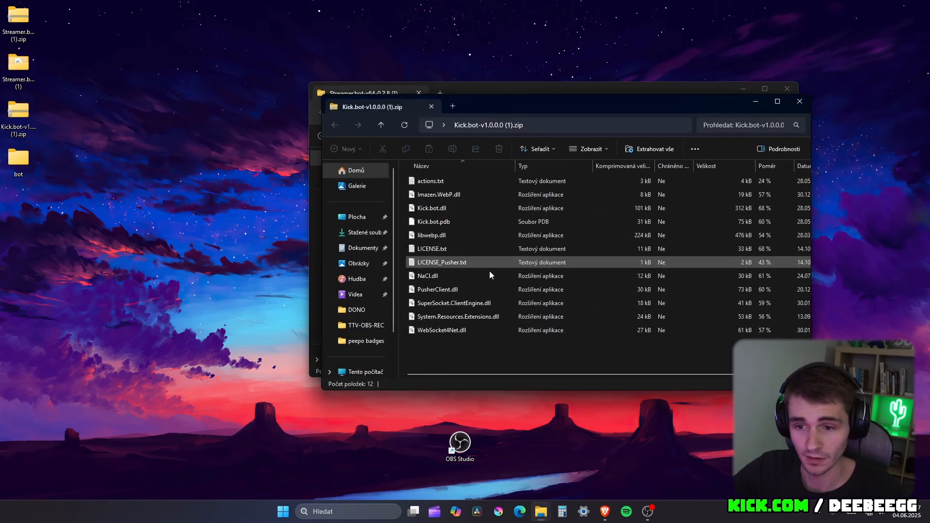
{"action": "left_click_drag", "start_coordinate": [492, 350], "coordinate": [444, 189]}
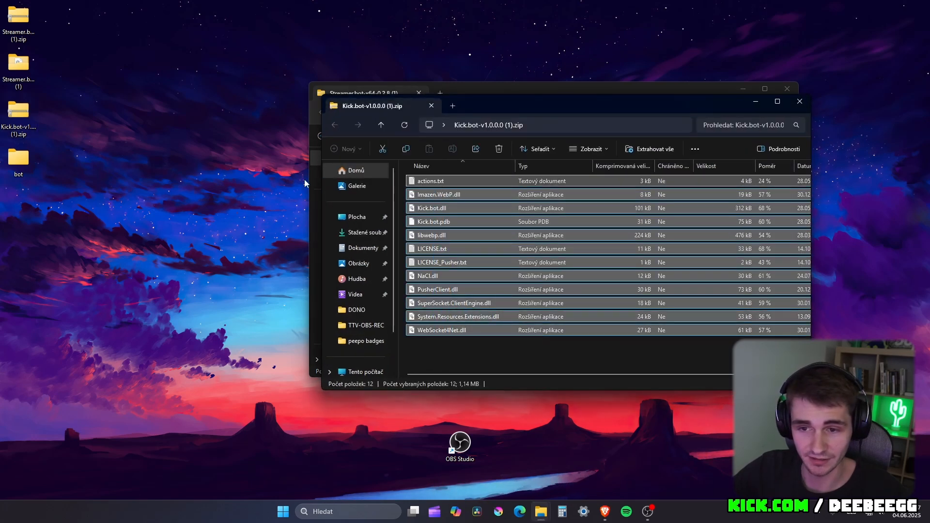
{"action": "left_click_drag", "start_coordinate": [305, 183], "coordinate": [19, 160]}
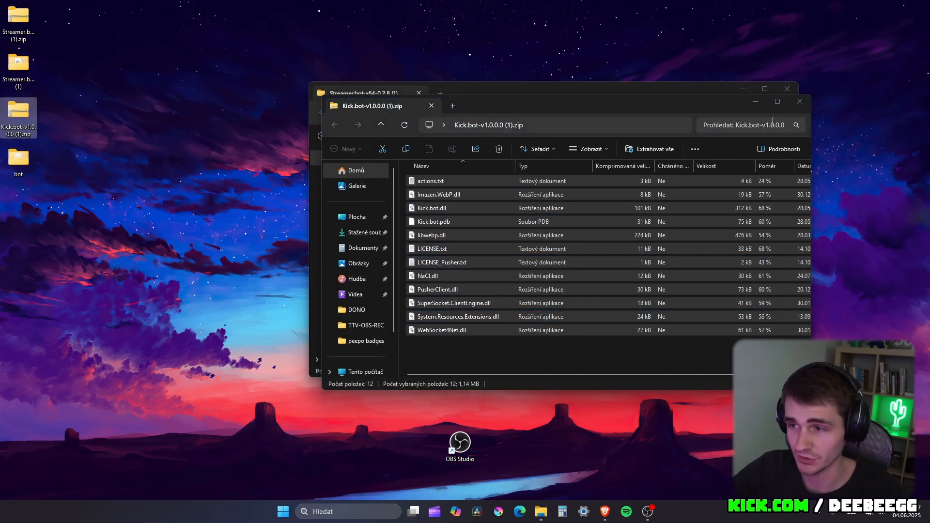
{"action": "left_click", "coordinate": [799, 101]}
{"action": "left_click", "coordinate": [787, 89]}
Move all Kick.bot files from the bot folder into the dlls folder of the extracted Streamer.bot folder
{"action": "double_click", "coordinate": [18, 66]}
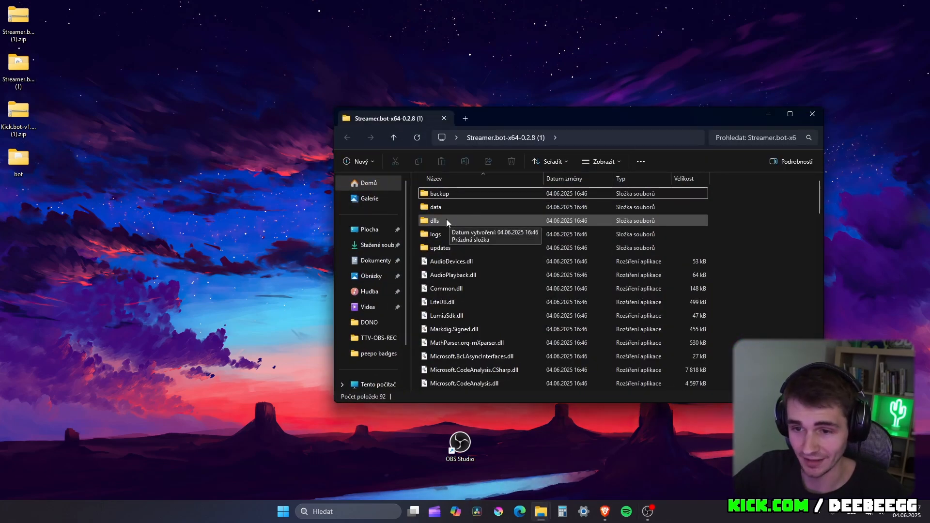
{"action": "double_click", "coordinate": [446, 221]}
{"action": "double_click", "coordinate": [19, 159]}
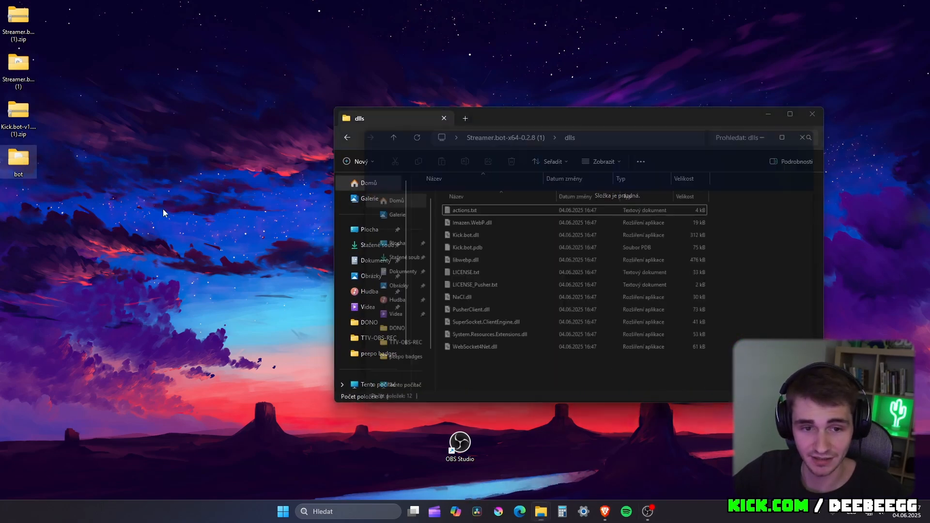
{"action": "left_click_drag", "start_coordinate": [503, 114], "coordinate": [167, 82]}
{"action": "left_click_drag", "start_coordinate": [143, 327], "coordinate": [116, 159]}
{"action": "left_click_drag", "start_coordinate": [126, 189], "coordinate": [617, 271]}
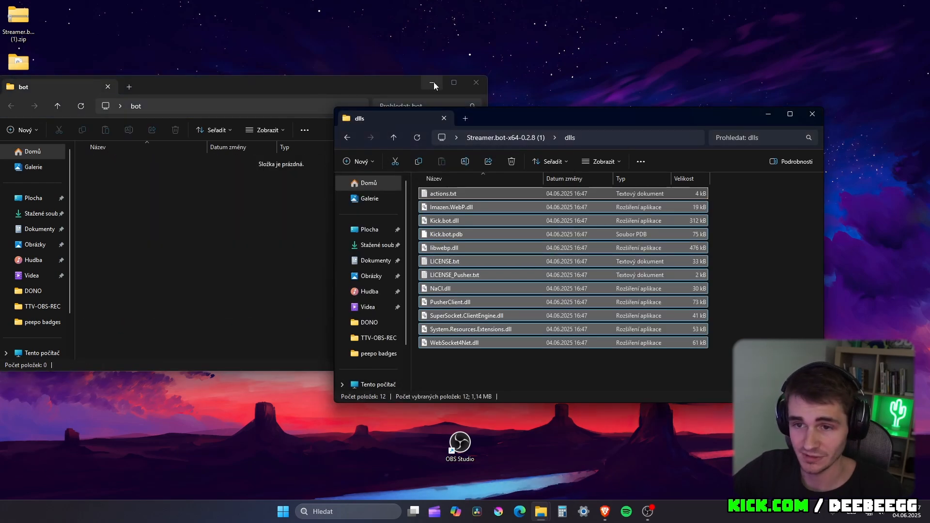
{"action": "left_click", "coordinate": [440, 81]}
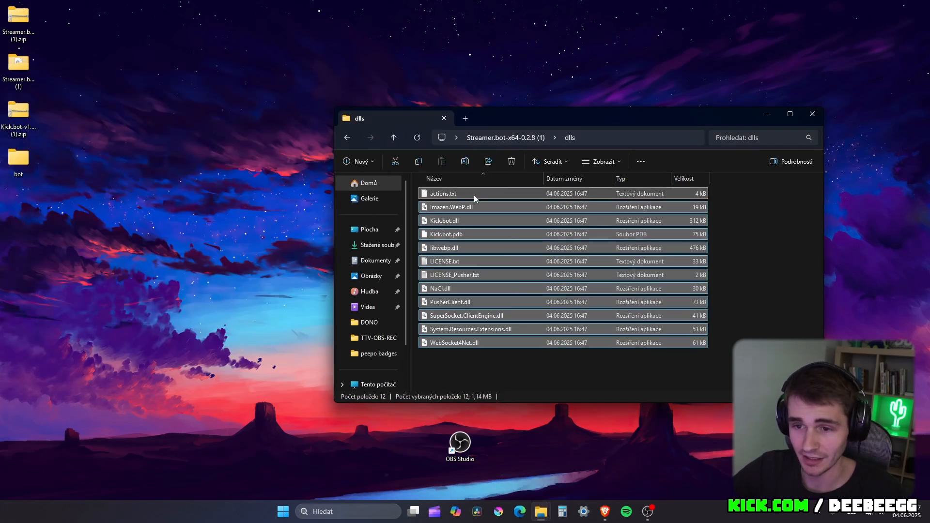
{"action": "left_click", "coordinate": [719, 228]}
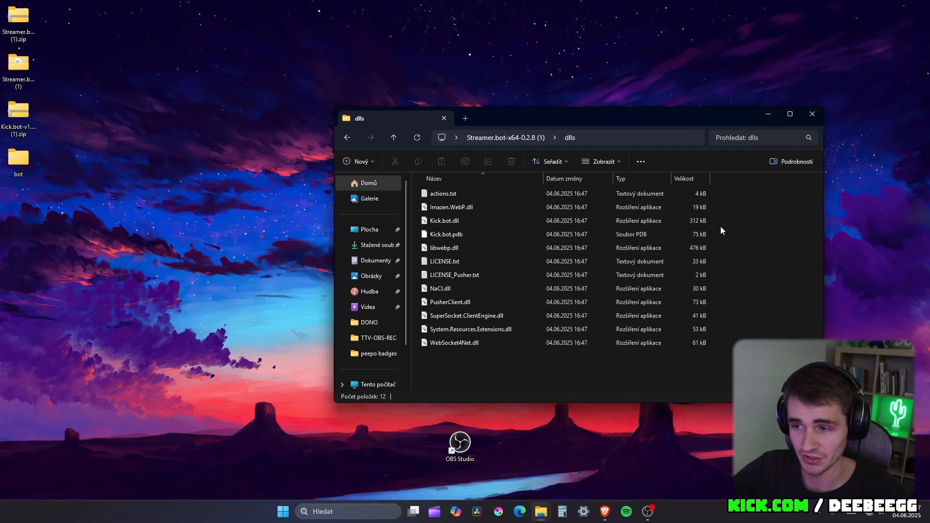
Open actions.txt from the dlls folder, copy its entire text and minimize Notepad
{"action": "double_click", "coordinate": [456, 194]}
{"action": "key", "text": "ctrl+a"}
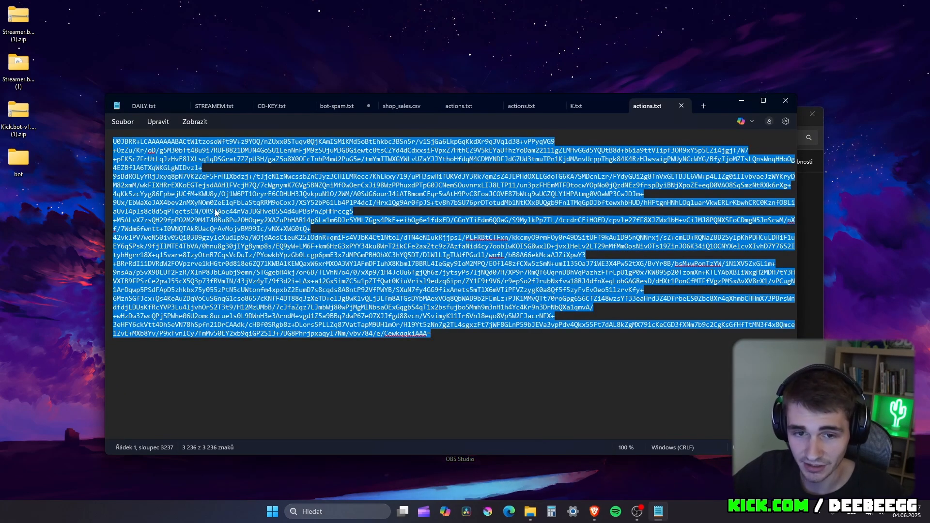
{"action": "left_click", "coordinate": [158, 122]}
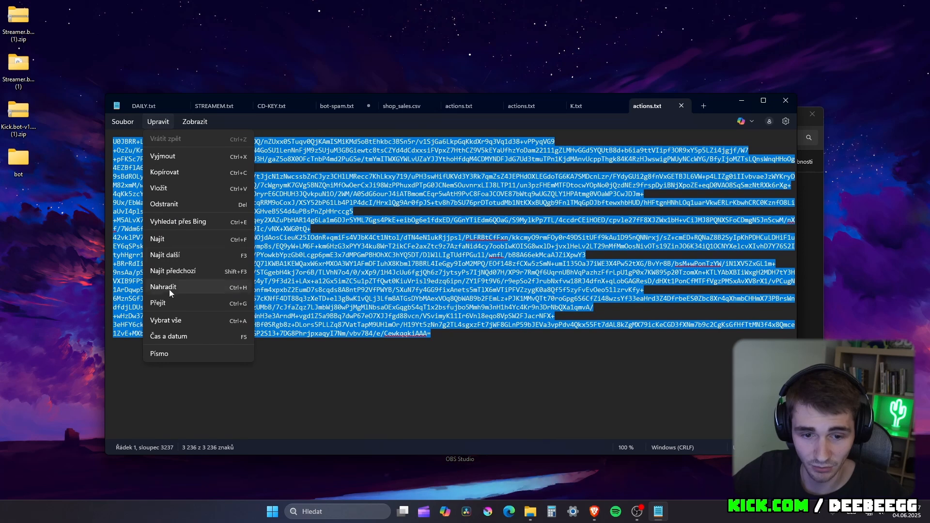
{"action": "left_click", "coordinate": [181, 321]}
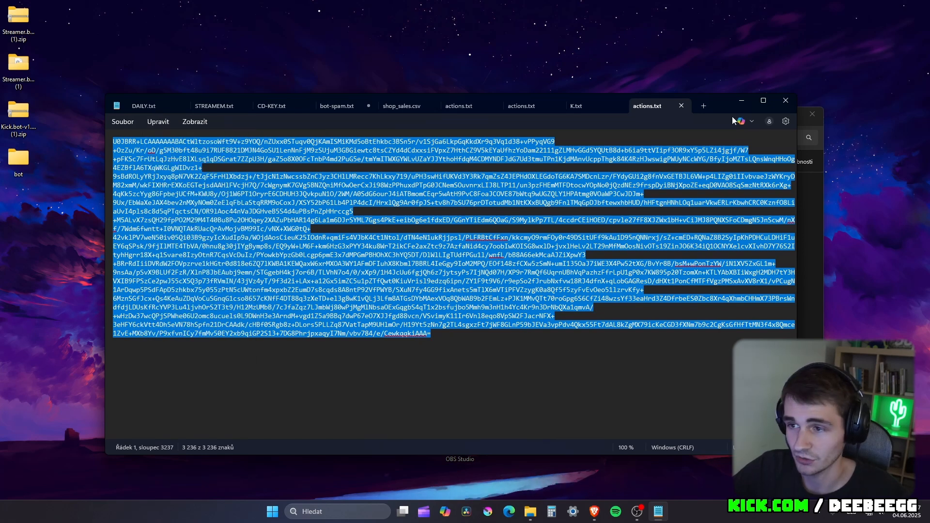
{"action": "left_click", "coordinate": [750, 103]}
Return to the main Streamer.bot folder and launch Streamer.bot.exe
{"action": "left_click", "coordinate": [347, 138]}
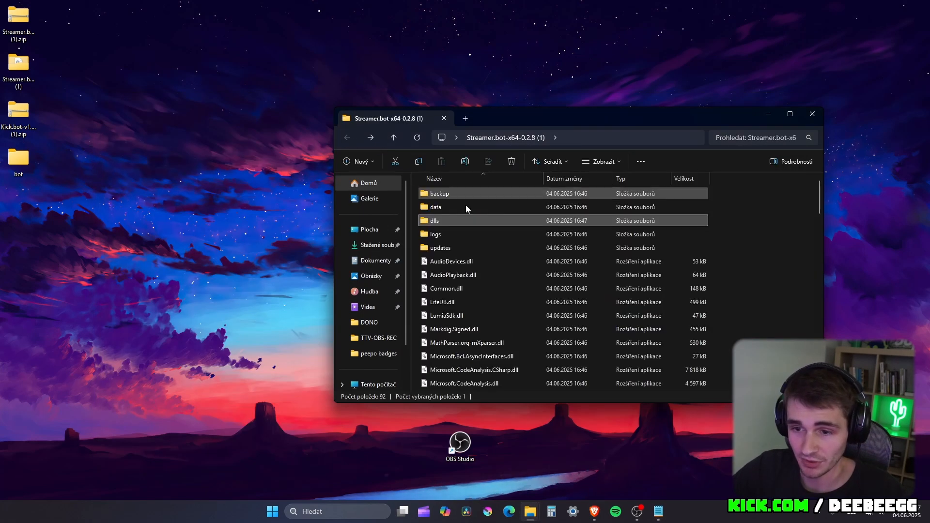
{"action": "scroll", "coordinate": [504, 290], "scroll_direction": "down", "scroll_amount": 15}
{"action": "double_click", "coordinate": [442, 195]}
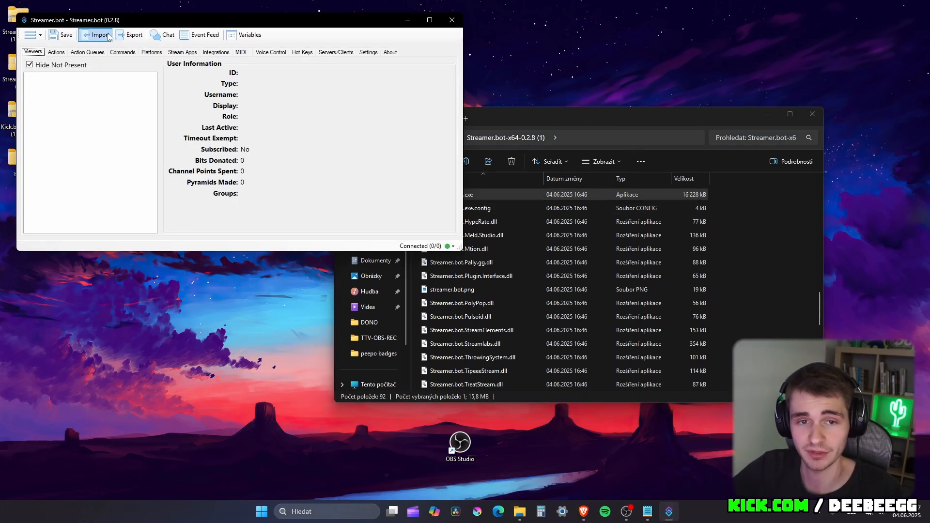
Import the Kick.bot action into Streamer.bot using the copied actions.txt text as the import string
{"action": "left_click", "coordinate": [99, 35]}
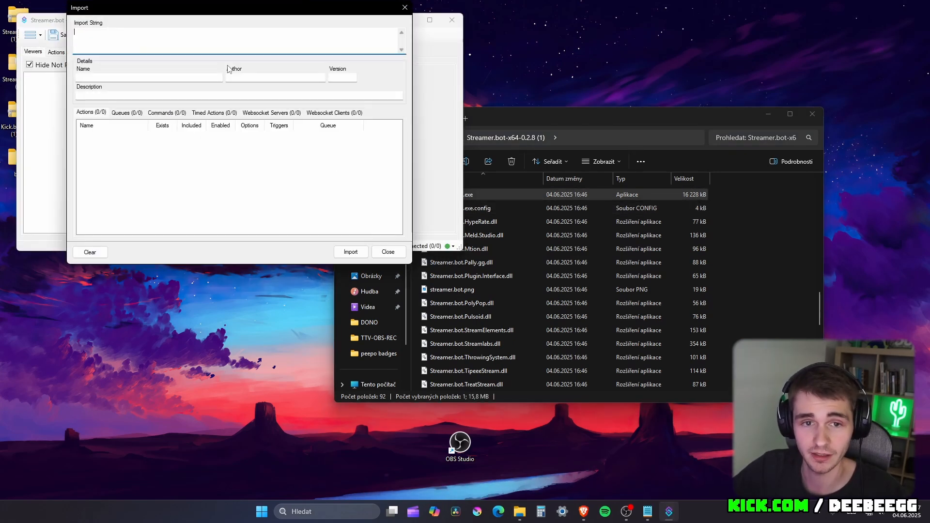
{"action": "key", "text": "ctrl+v"}
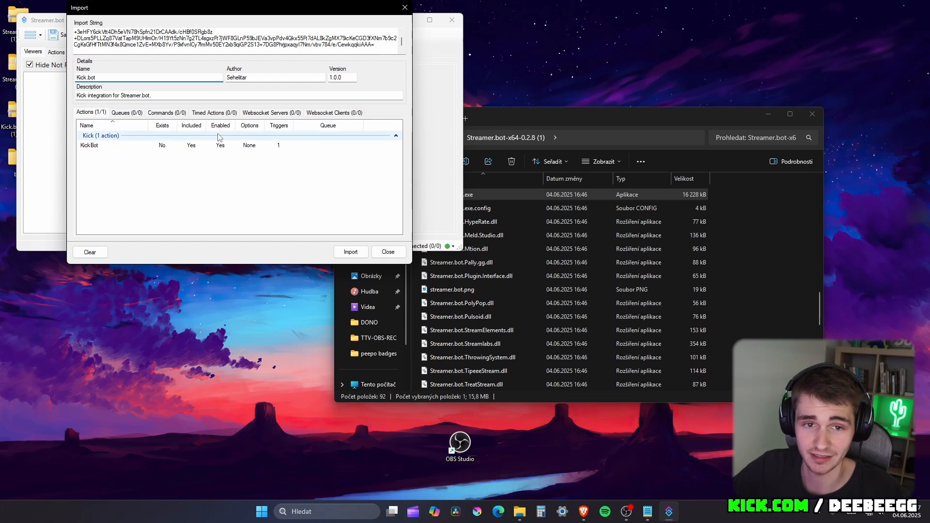
{"action": "left_click", "coordinate": [355, 252]}
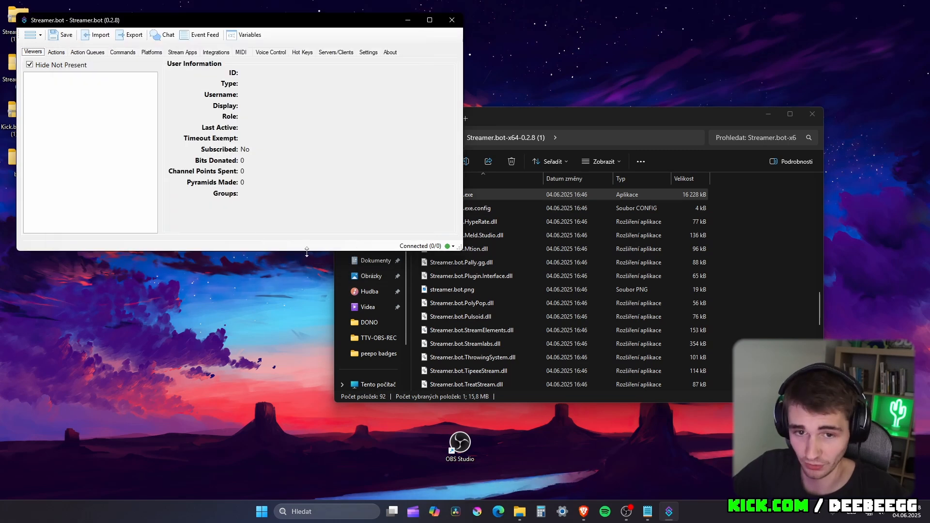
Open the Execute Code (Kick) sub-action of the imported KickBot action, then save and compile its code
{"action": "left_click", "coordinate": [56, 52]}
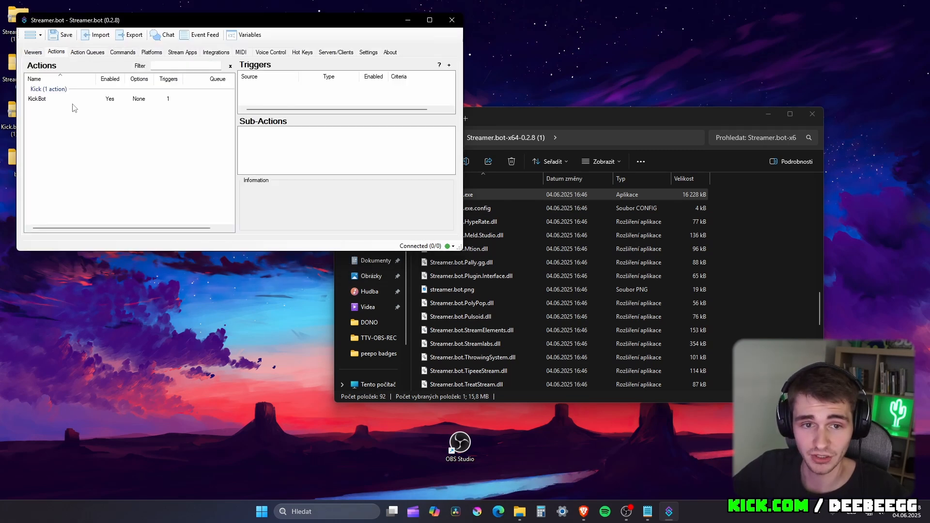
{"action": "left_click", "coordinate": [42, 101]}
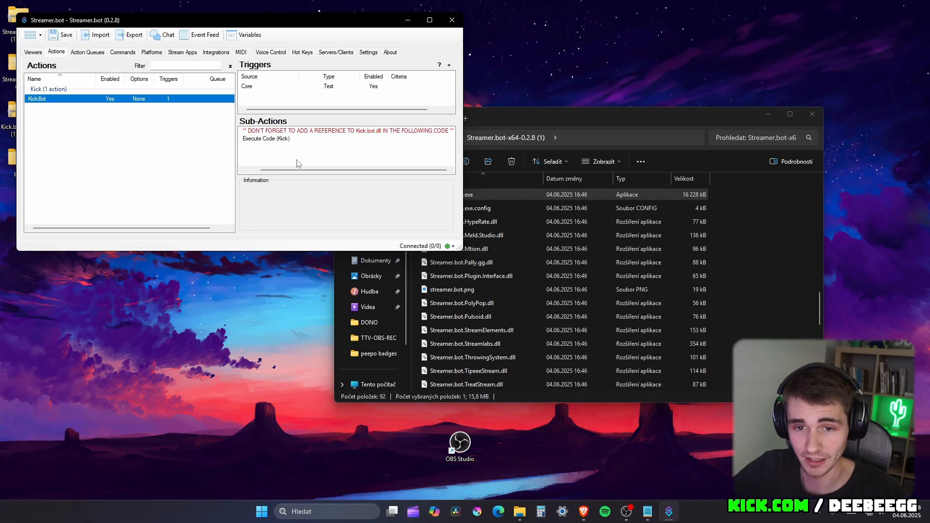
{"action": "left_click", "coordinate": [274, 140]}
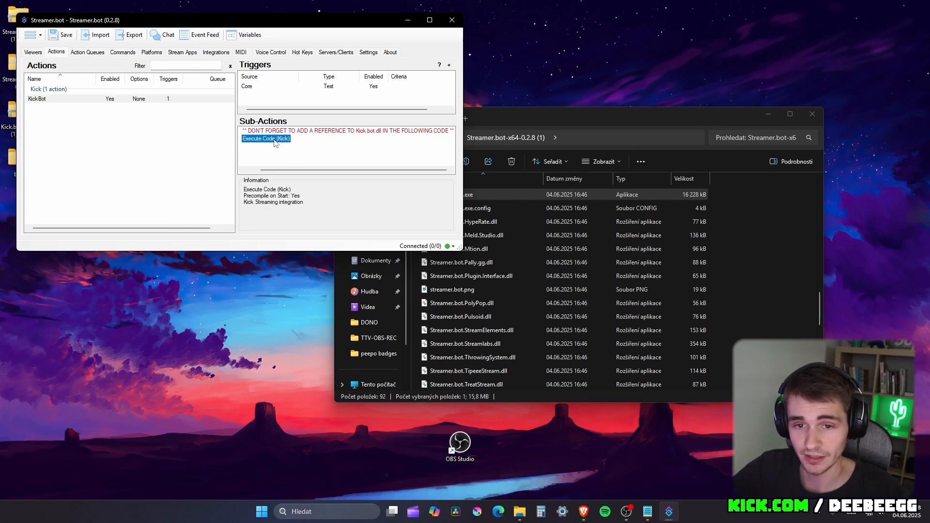
{"action": "double_click", "coordinate": [274, 141]}
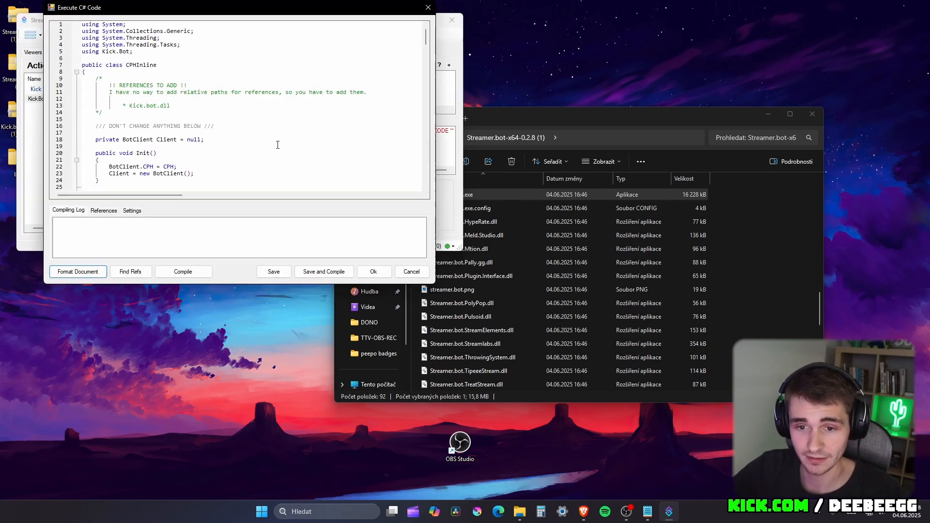
{"action": "left_click", "coordinate": [312, 273]}
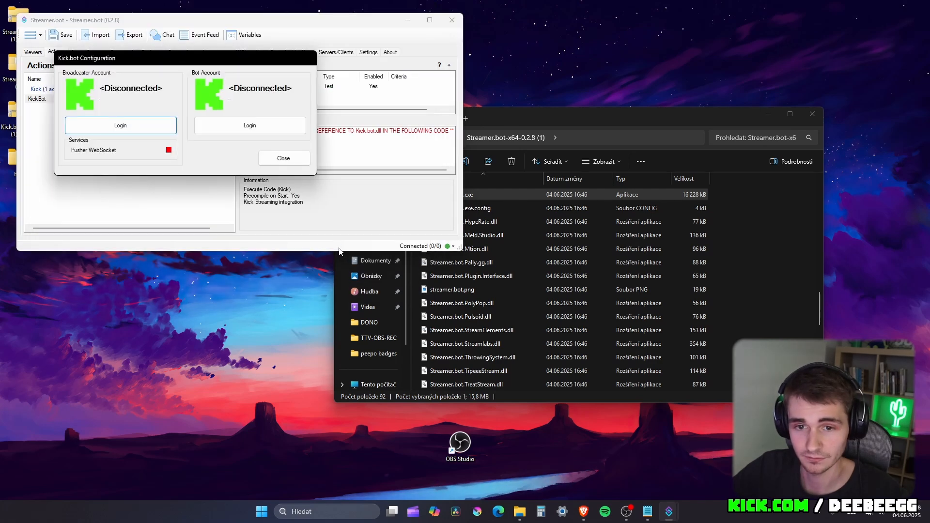
Move the Kick.bot Configuration window below Streamer.bot and start the broadcaster account login
{"action": "left_click_drag", "start_coordinate": [128, 60], "coordinate": [149, 263]}
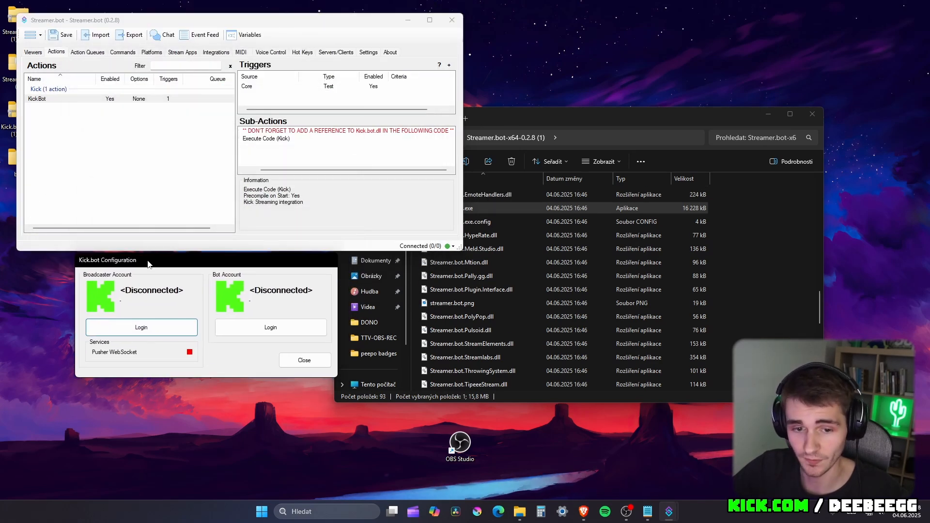
{"action": "left_click", "coordinate": [132, 332]}
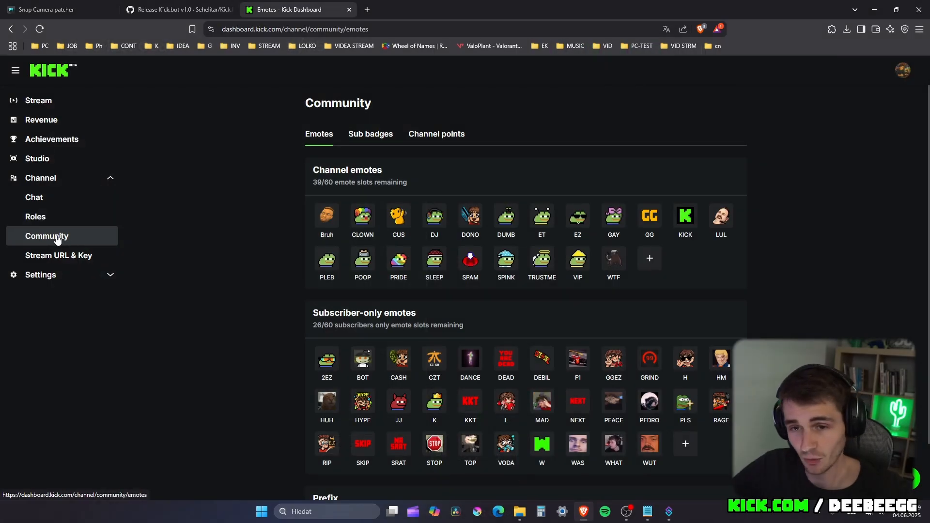
Fill in a new custom Kick channel points reward named PLÁČ with the description CAMERA FILTER and a cost of 500
{"action": "left_click", "coordinate": [451, 137]}
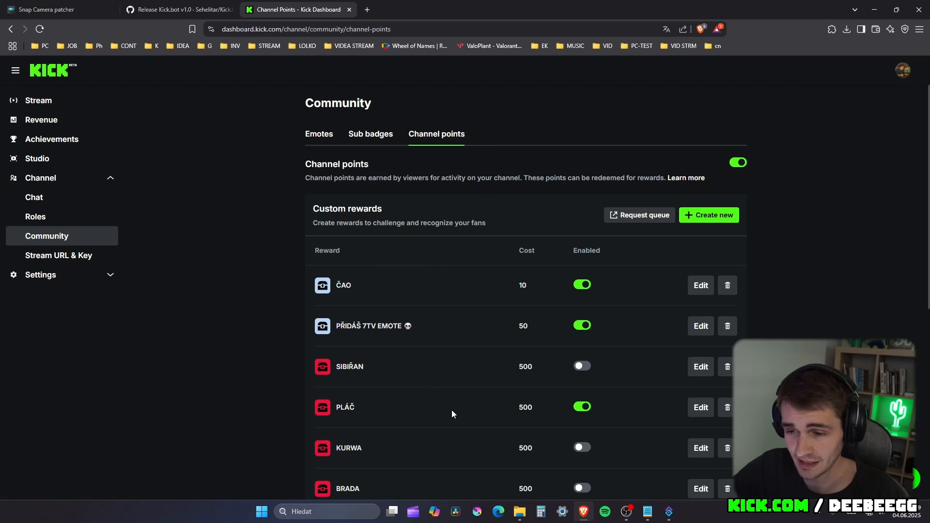
{"action": "left_click", "coordinate": [716, 221]}
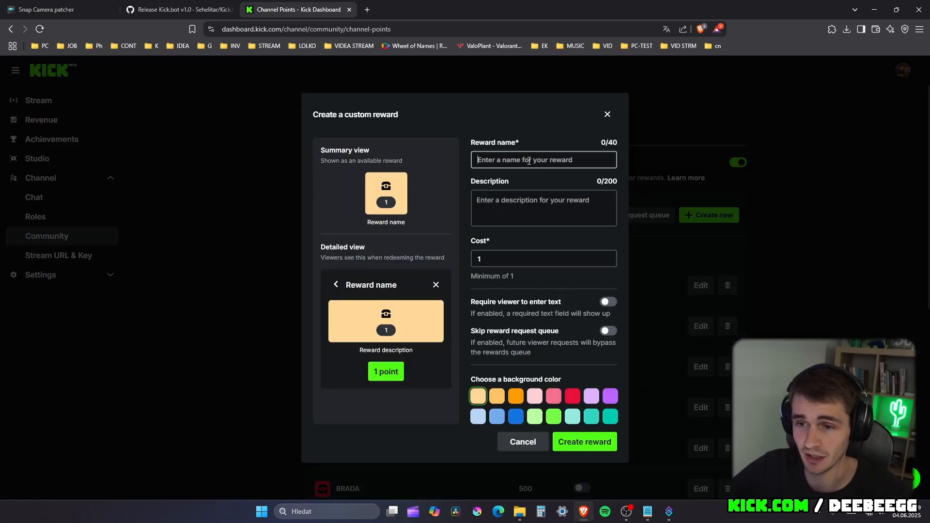
{"action": "type", "text": "PLÁČ"}
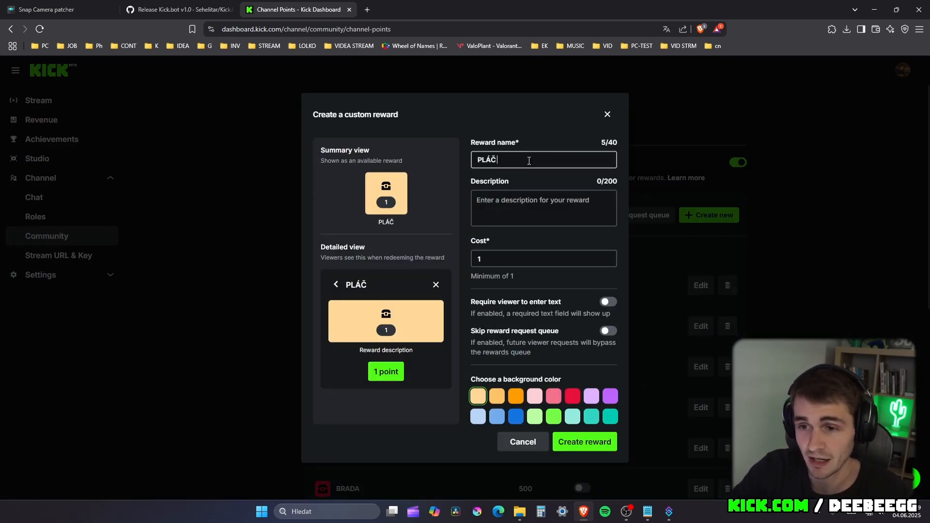
{"action": "left_click", "coordinate": [499, 211]}
{"action": "type", "text": "CAMERA FILTE"}
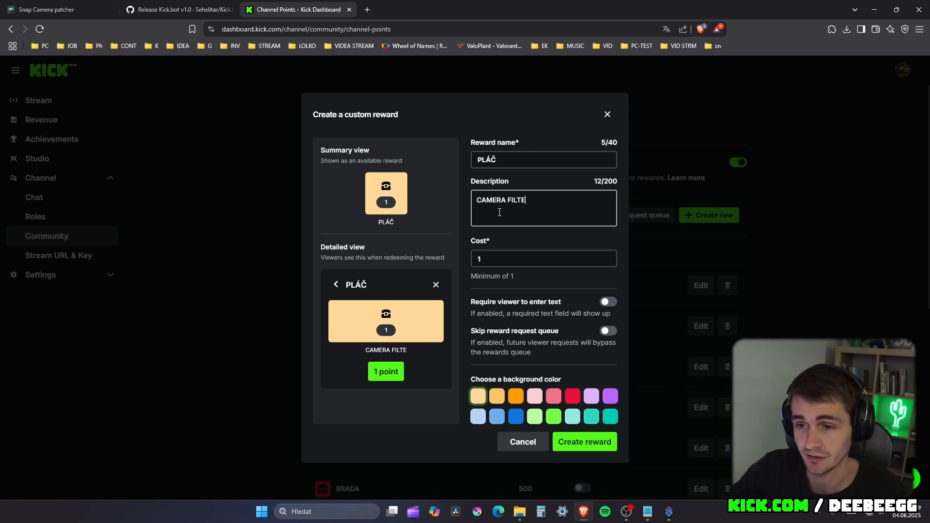
{"action": "type", "text": "R"}
{"action": "key", "text": "Tab"}
{"action": "type", "text": "500"}
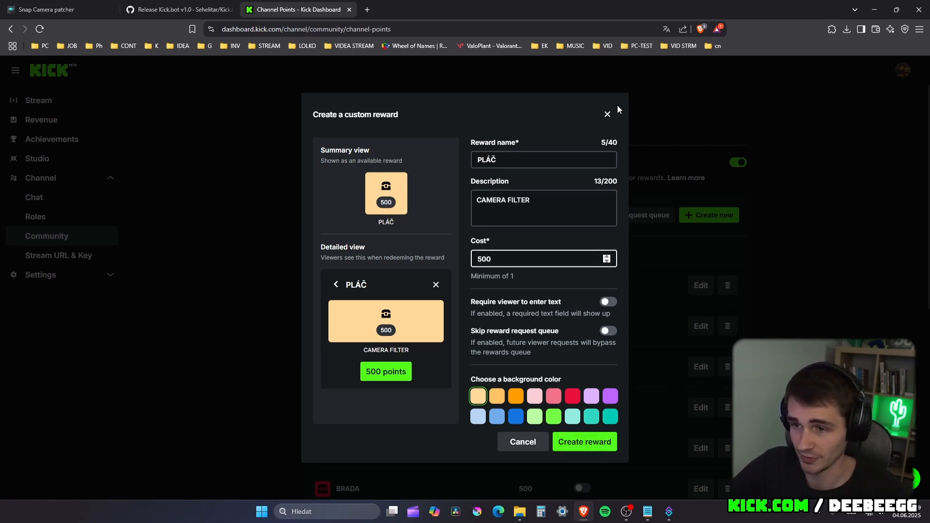
{"action": "key", "text": "Return"}
{"action": "scroll", "coordinate": [473, 380], "scroll_direction": "down", "scroll_amount": 4}
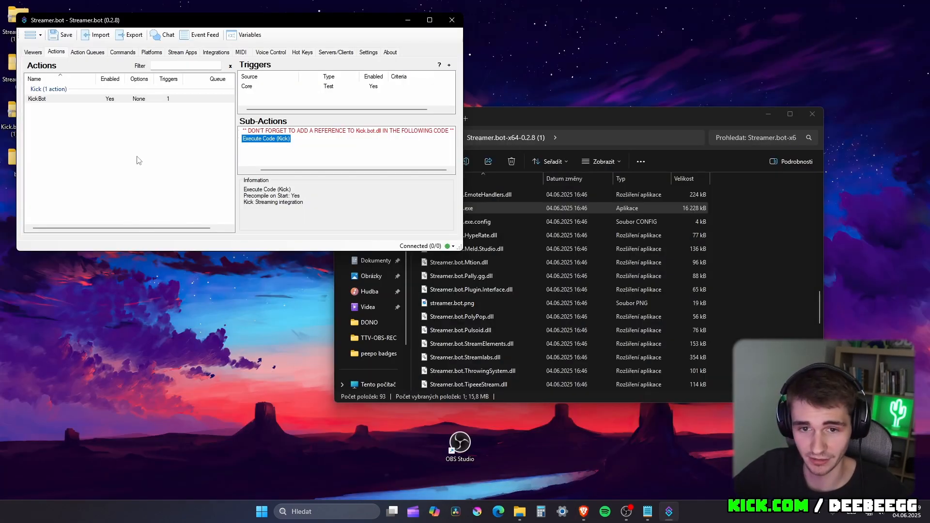
Switch to Streamer.bot and add an action named PLÁČ in the group KICK ODMĚNA
{"action": "left_click", "coordinate": [139, 161]}
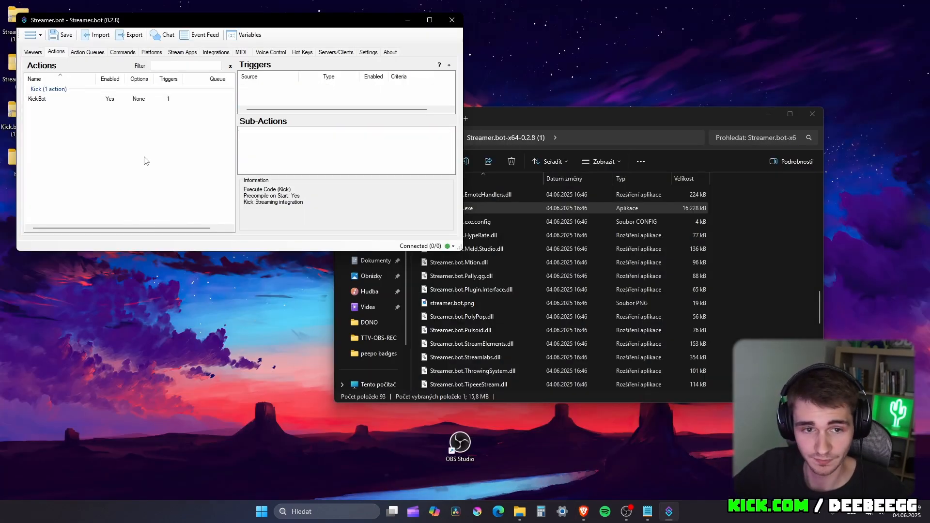
{"action": "right_click", "coordinate": [108, 125]}
{"action": "left_click", "coordinate": [135, 130]}
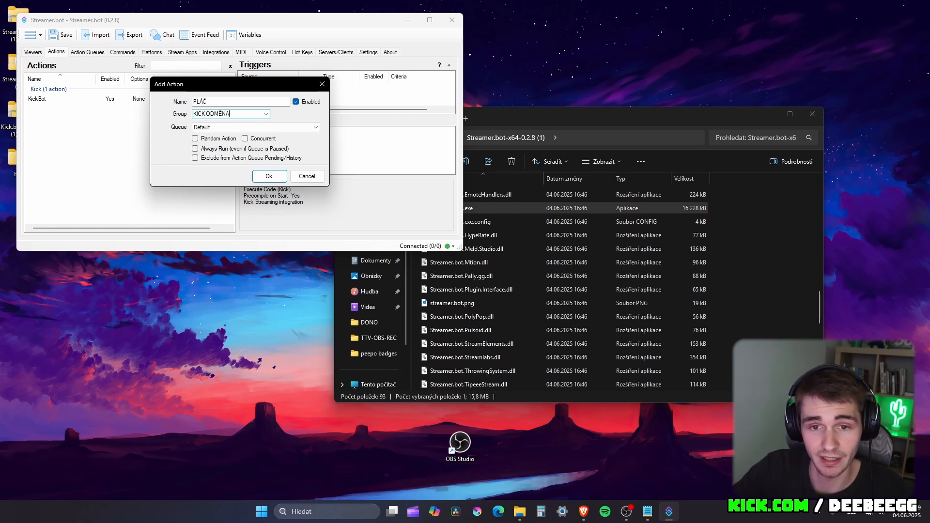
{"action": "left_click", "coordinate": [282, 176]}
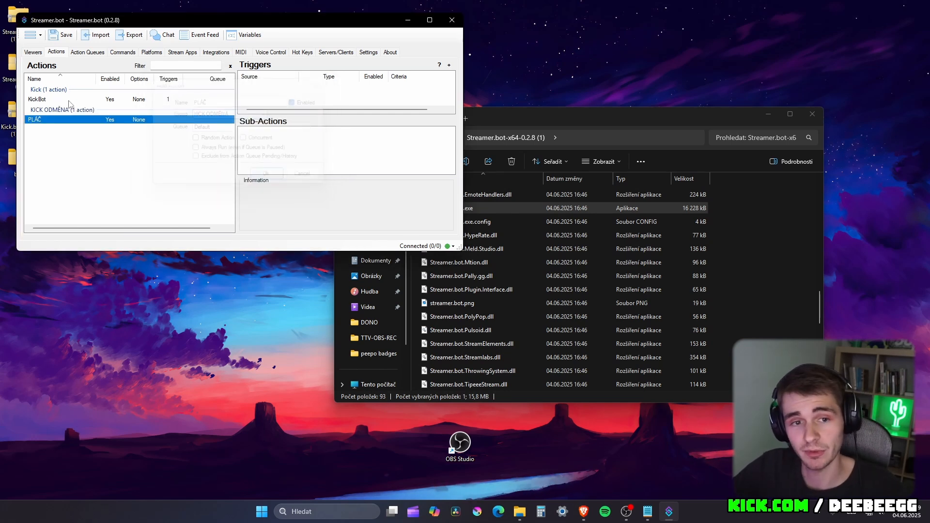
Add the custom Kick reward trigger [Kick/Reward] PLÁČ to the PLÁČ action
{"action": "right_click", "coordinate": [274, 94]}
{"action": "mouse_move", "coordinate": [300, 169]}
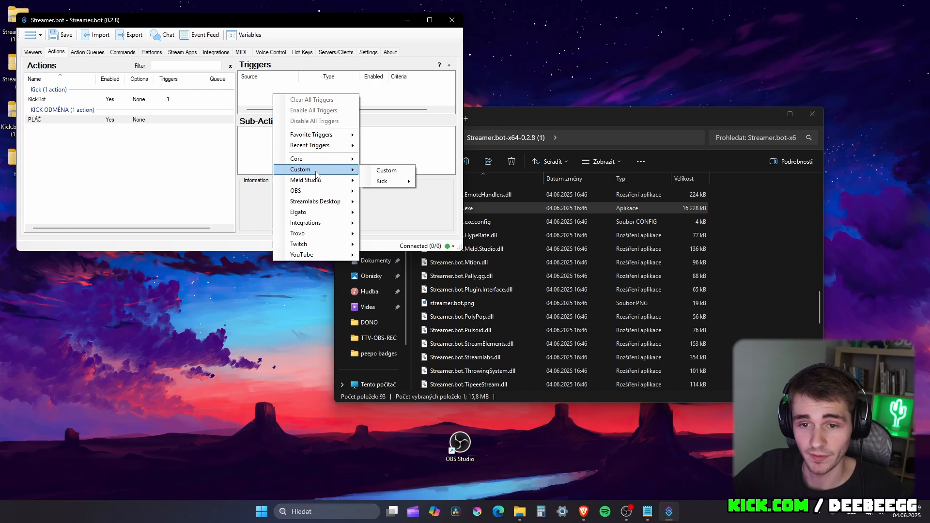
{"action": "right_click", "coordinate": [254, 93]}
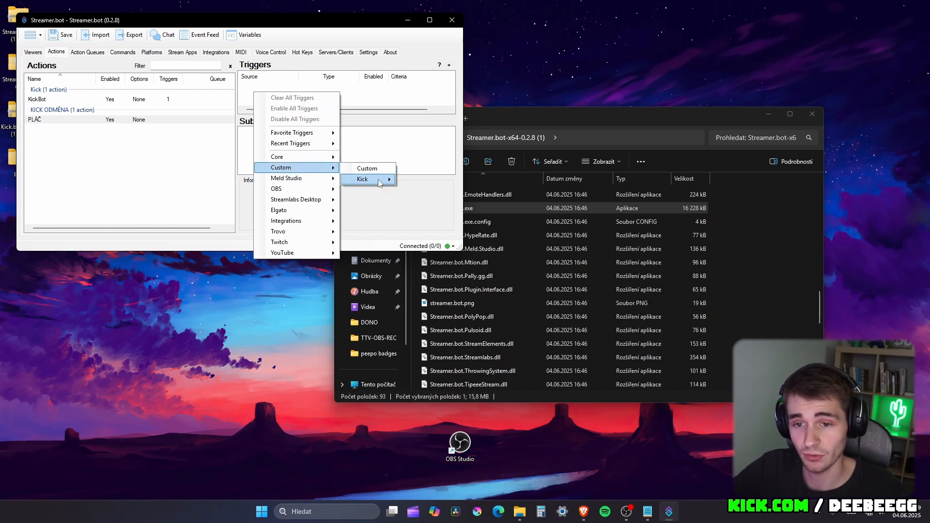
{"action": "mouse_move", "coordinate": [379, 183]}
{"action": "mouse_move", "coordinate": [450, 277]}
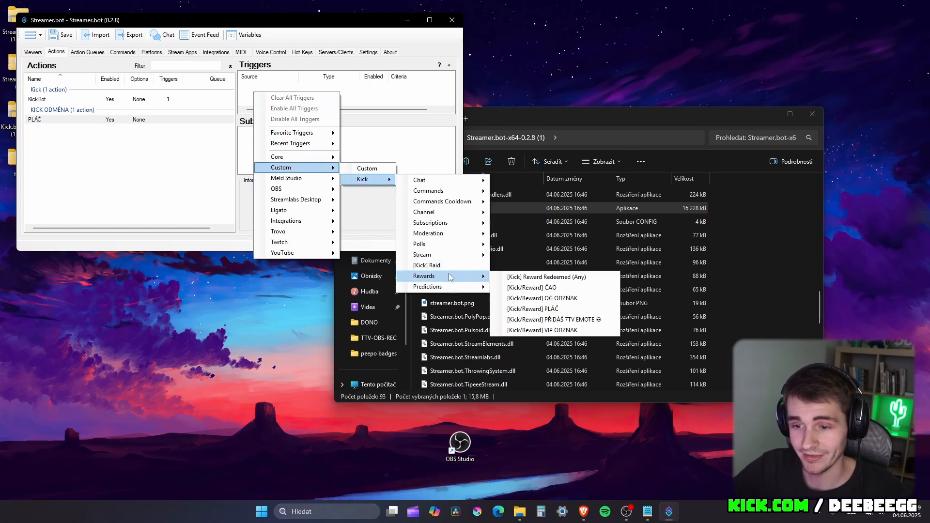
{"action": "left_click", "coordinate": [561, 310]}
Add a Keyboard Press sub-action to the PLÁČ action that sends Ctrl+Alt+1
{"action": "right_click", "coordinate": [290, 145]}
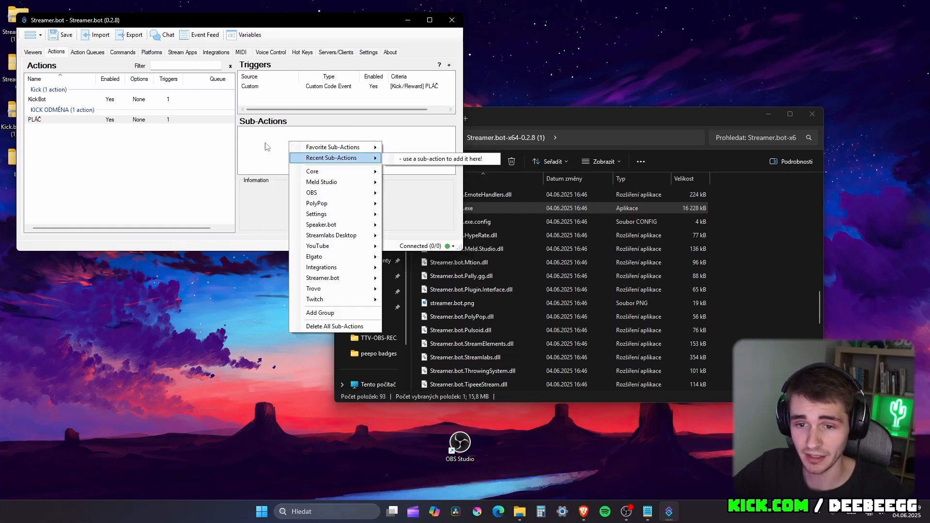
{"action": "mouse_move", "coordinate": [327, 175]}
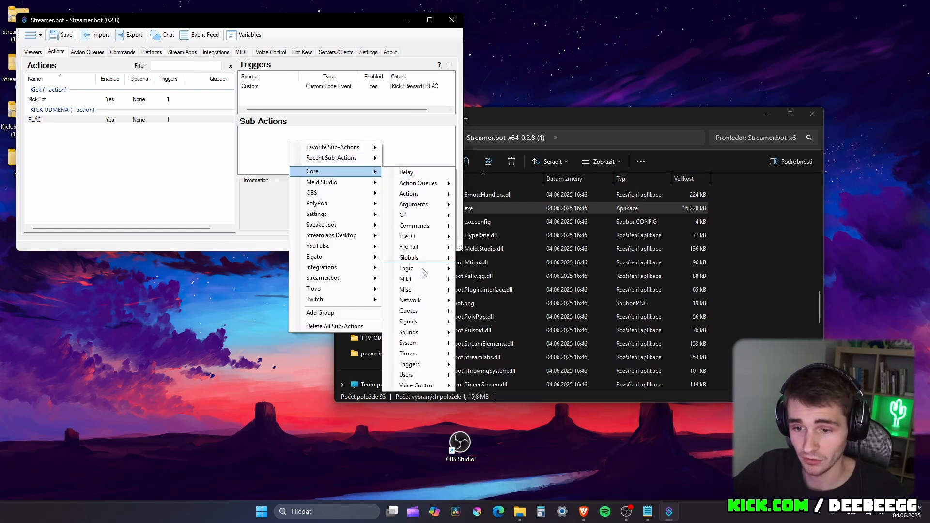
{"action": "mouse_move", "coordinate": [428, 344]}
{"action": "left_click", "coordinate": [478, 343]}
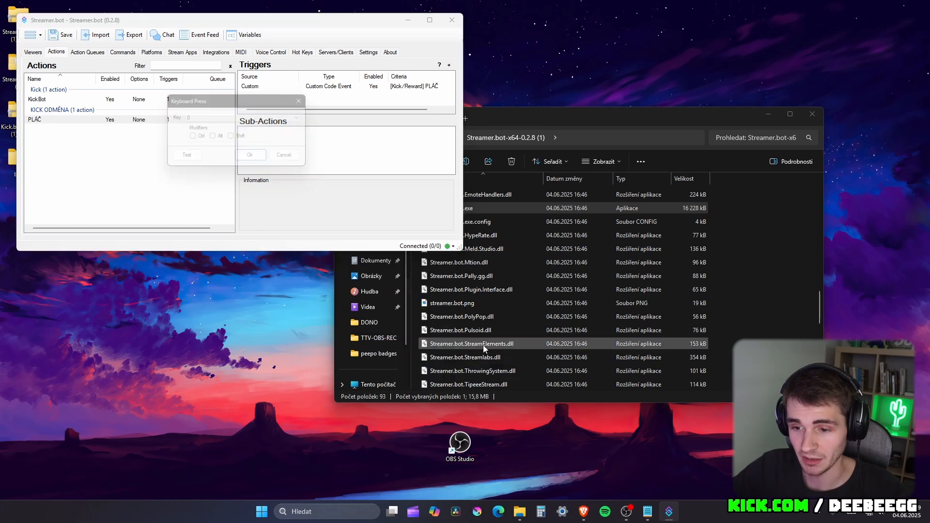
{"action": "left_click", "coordinate": [204, 121]}
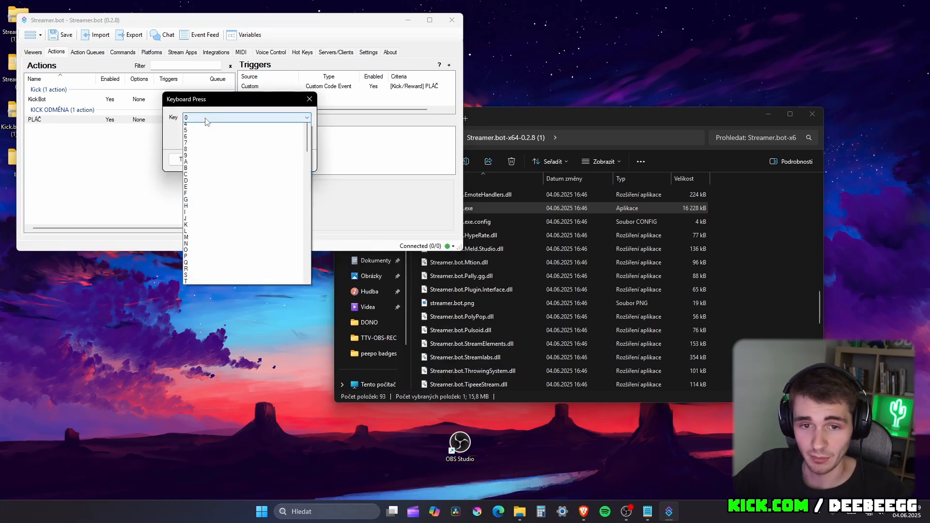
{"action": "left_click", "coordinate": [205, 121]}
{"action": "left_click", "coordinate": [192, 138]}
{"action": "left_click", "coordinate": [213, 138]}
{"action": "left_click", "coordinate": [206, 117]}
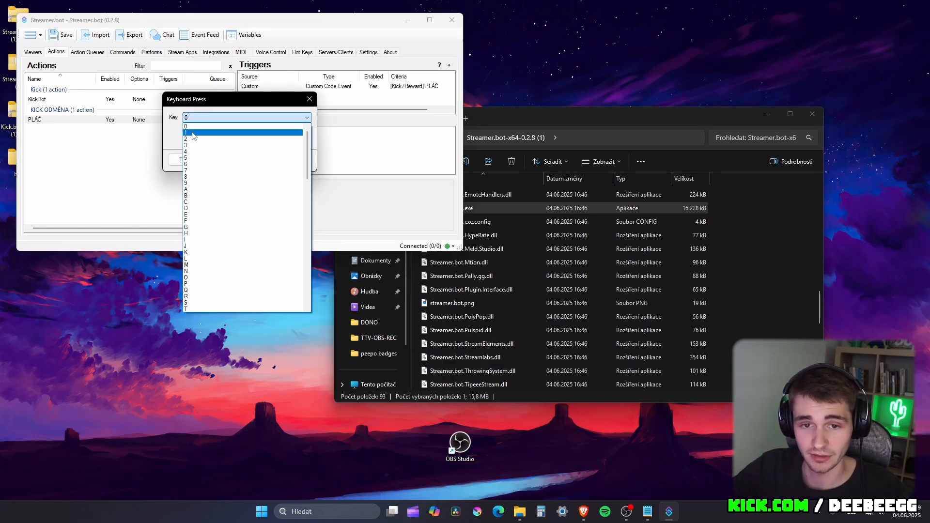
{"action": "left_click", "coordinate": [194, 136]}
{"action": "left_click", "coordinate": [255, 159]}
Add a Delay sub-action of 10000 milliseconds after the keyboard press
{"action": "right_click", "coordinate": [260, 145]}
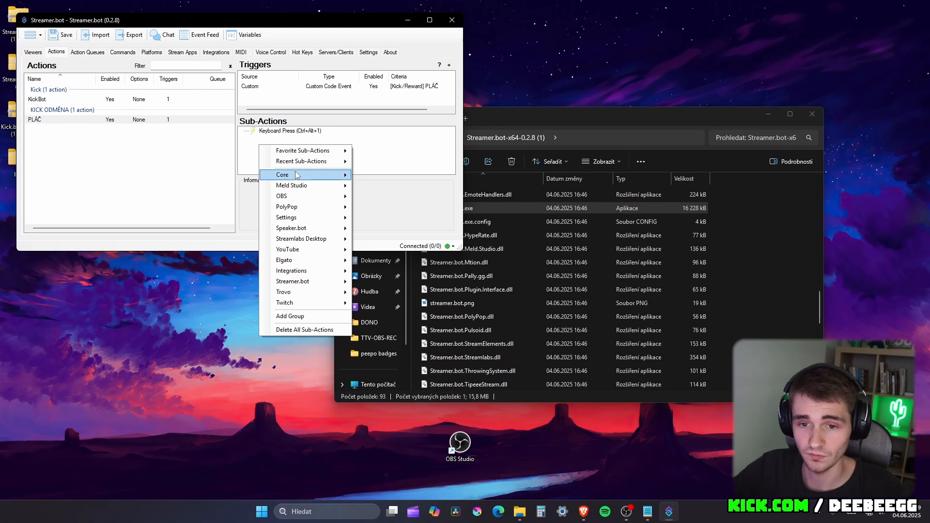
{"action": "mouse_move", "coordinate": [298, 176]}
{"action": "left_click", "coordinate": [371, 181]}
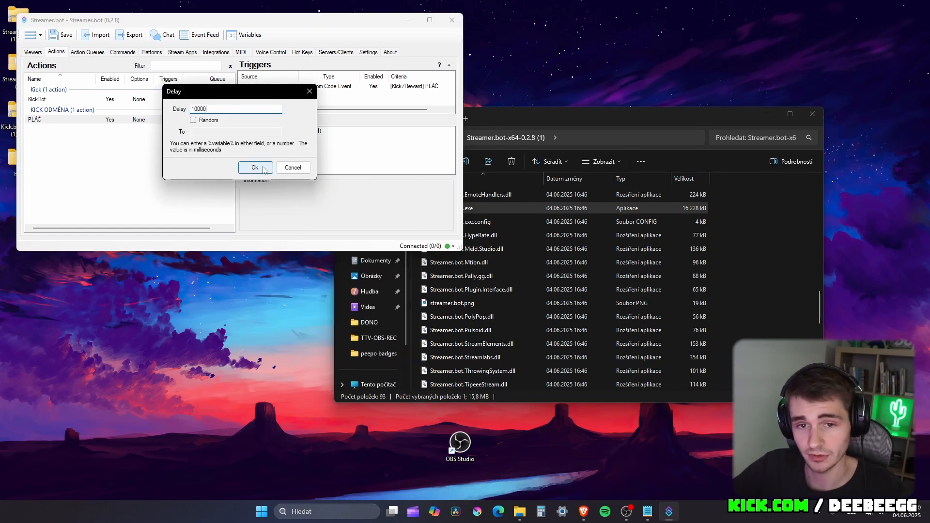
{"action": "type", "text": "10000"}
{"action": "left_click", "coordinate": [263, 170]}
Add a second Keyboard Press sub-action with Ctrl+Alt+1 after the delay
{"action": "right_click", "coordinate": [269, 147]}
{"action": "mouse_move", "coordinate": [305, 181]}
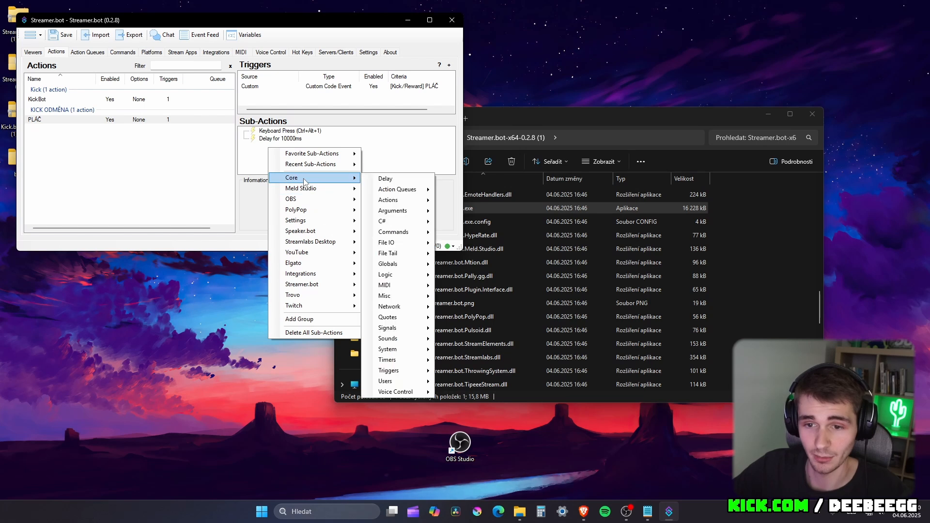
{"action": "mouse_move", "coordinate": [392, 349]}
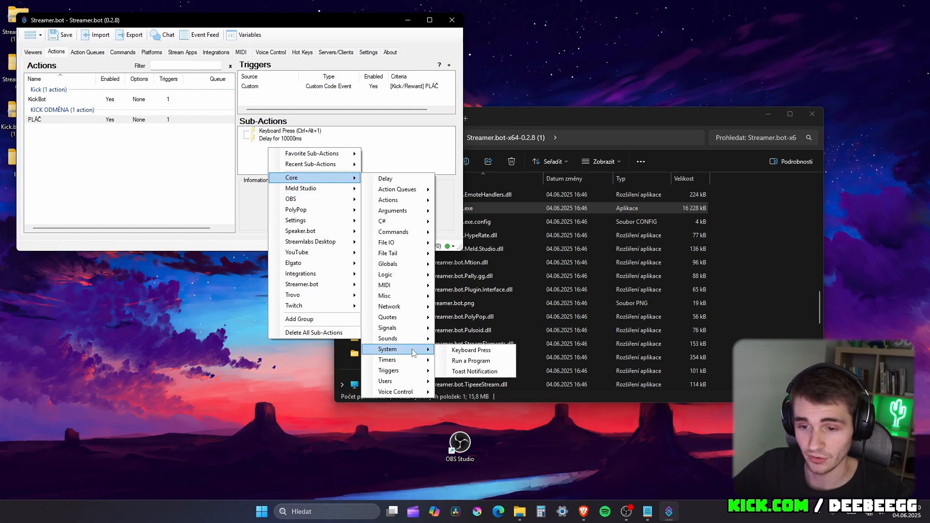
{"action": "left_click", "coordinate": [462, 350]}
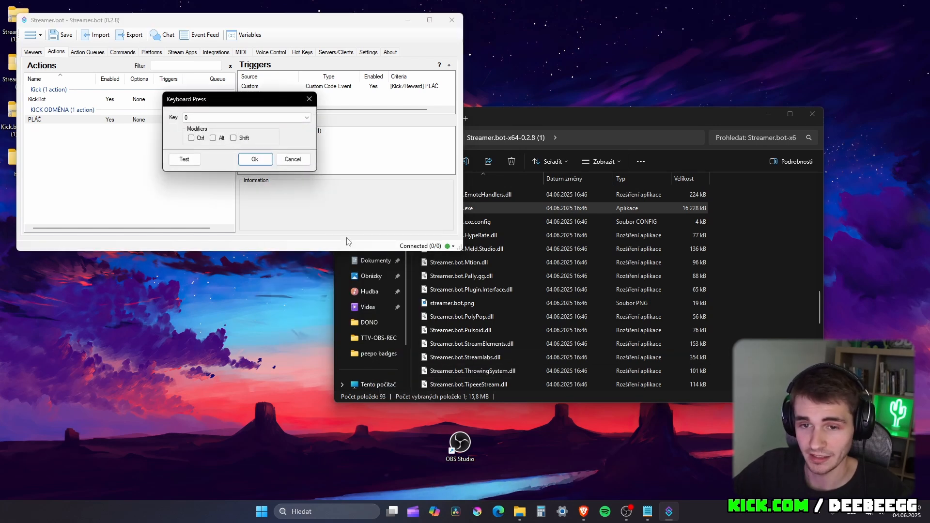
{"action": "left_click", "coordinate": [213, 138]}
{"action": "left_click", "coordinate": [306, 118]}
{"action": "left_click", "coordinate": [203, 130]}
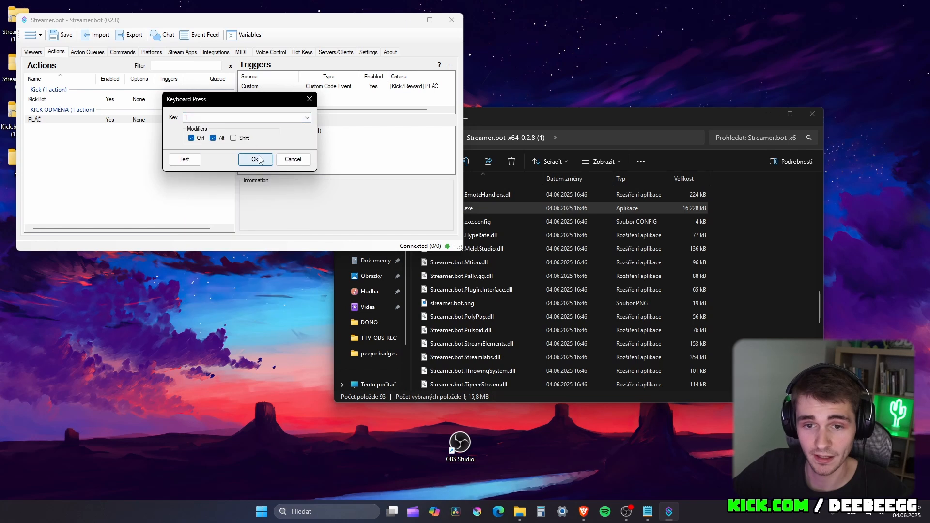
{"action": "left_click", "coordinate": [254, 160]}
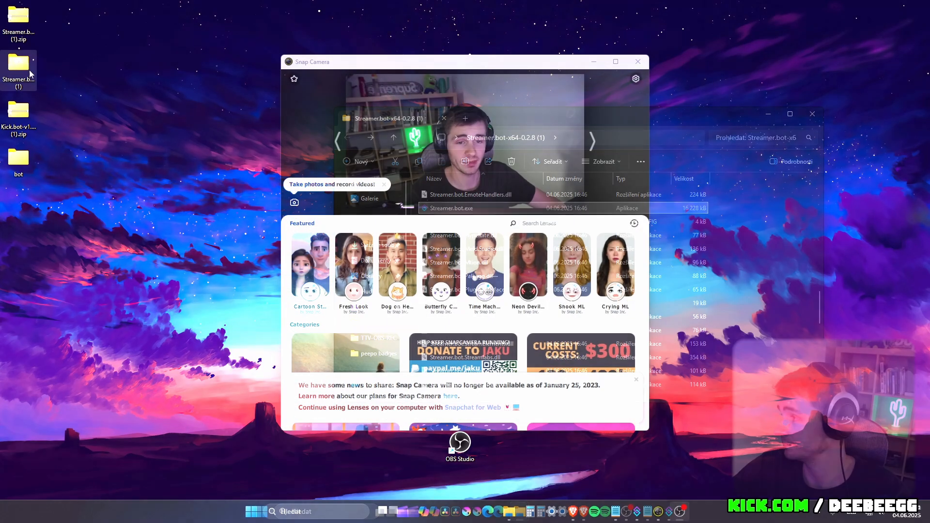
Switch to Snap Camera and dismiss the discontinuation notice covering the lens list
{"action": "scroll", "coordinate": [437, 262], "scroll_direction": "down", "scroll_amount": 3}
{"action": "scroll", "coordinate": [437, 262], "scroll_direction": "up", "scroll_amount": 4}
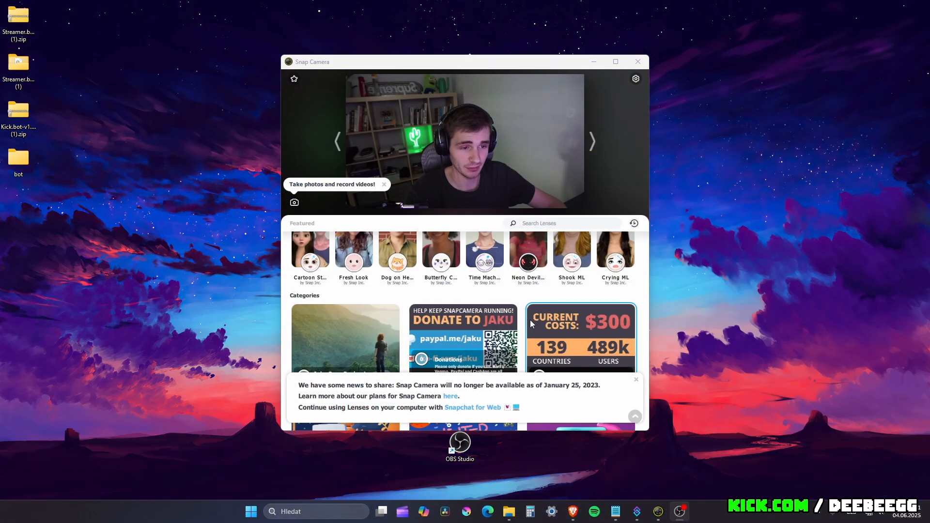
{"action": "left_click", "coordinate": [636, 380]}
{"action": "scroll", "coordinate": [439, 259], "scroll_direction": "up", "scroll_amount": 1}
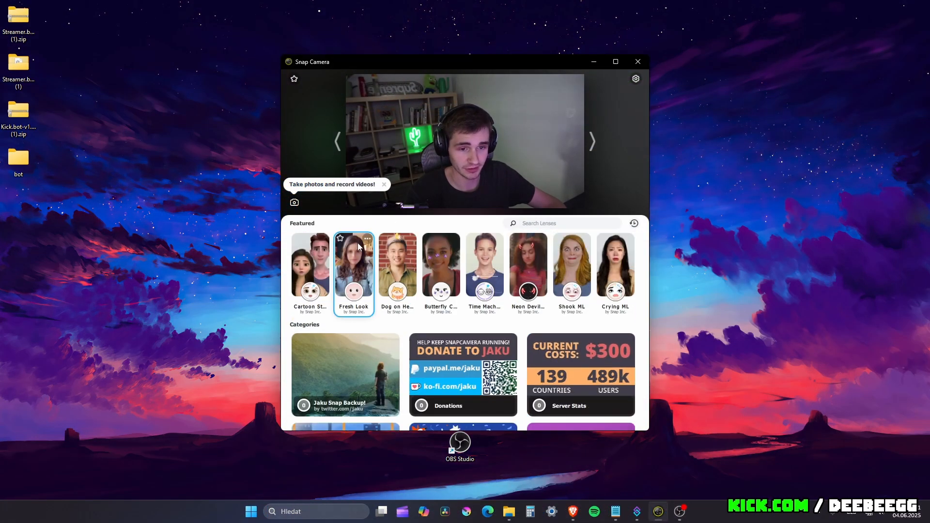
Search the lenses for CRY, apply the Crying A River lens and mark it as a favorite
{"action": "left_click", "coordinate": [554, 225]}
{"action": "type", "text": "CRY"}
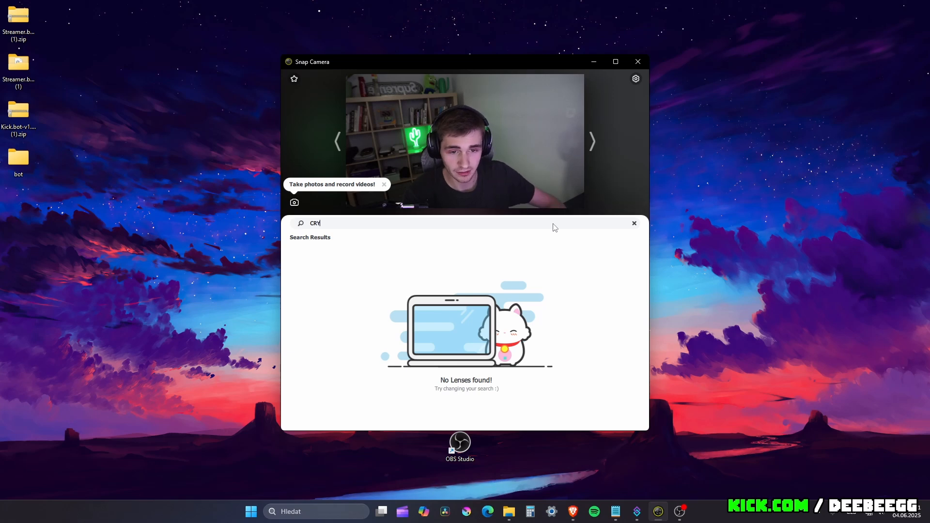
{"action": "scroll", "coordinate": [458, 329], "scroll_direction": "down", "scroll_amount": 4}
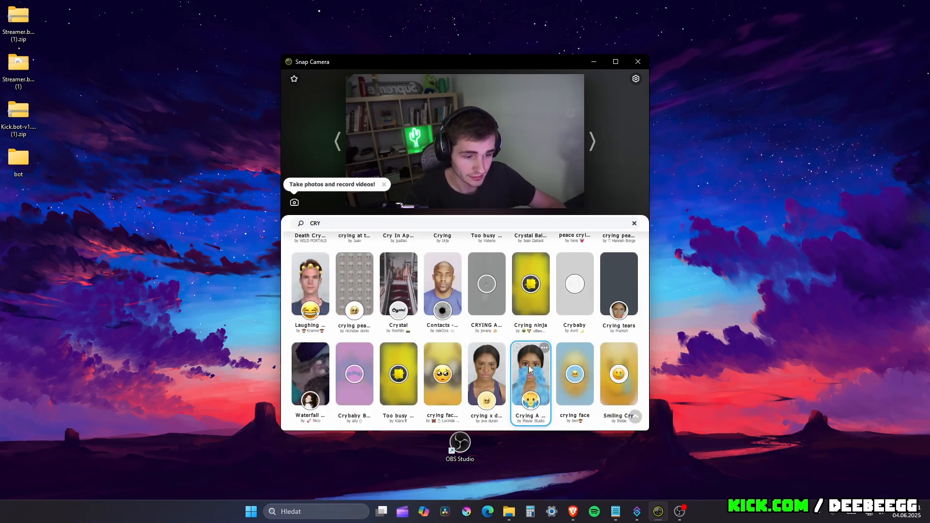
{"action": "left_click", "coordinate": [536, 379]}
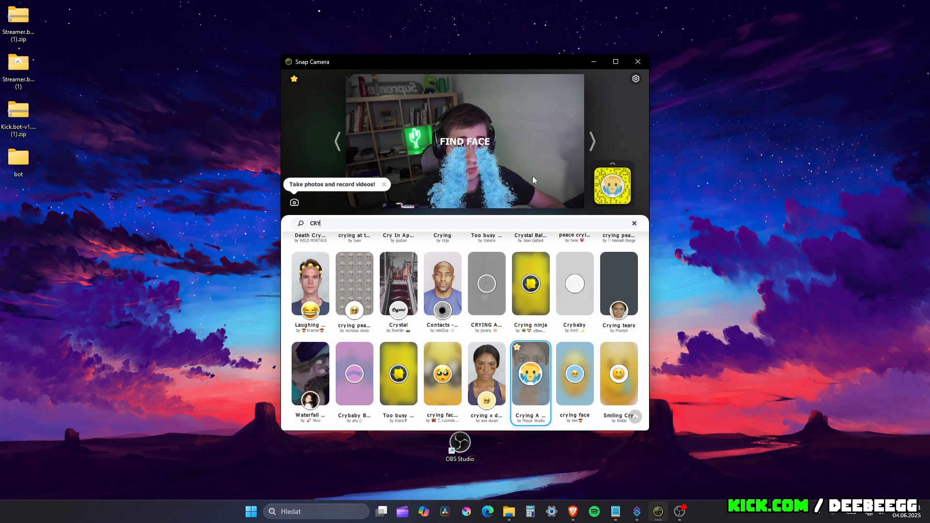
Assign the hotkey Ctrl+Alt+1 to the favorite Crying A River lens and test switching the lens off and on with it
{"action": "left_click", "coordinate": [294, 78]}
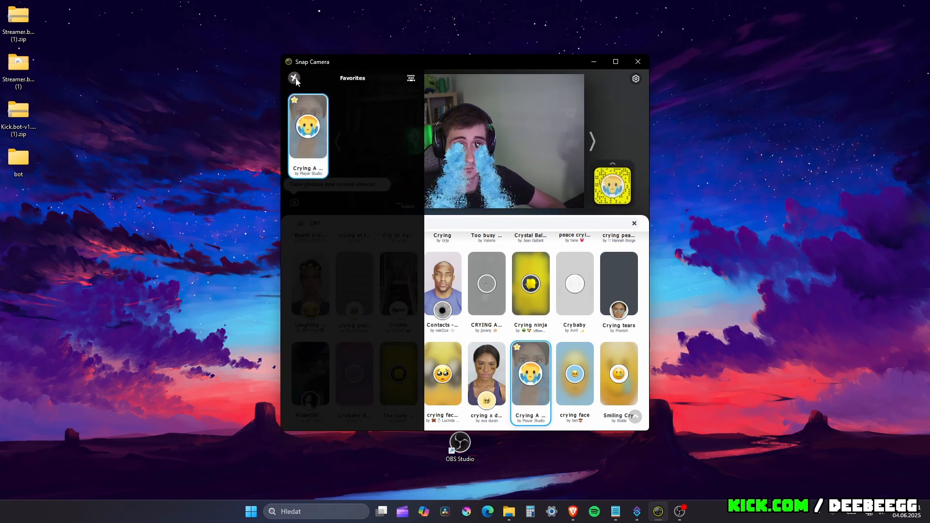
{"action": "left_click", "coordinate": [411, 79]}
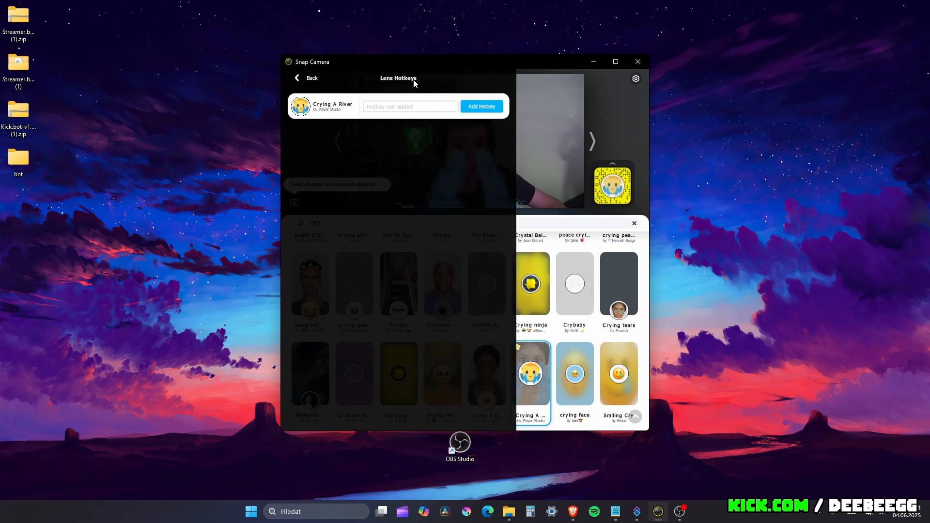
{"action": "key", "text": "ctrl+alt+1"}
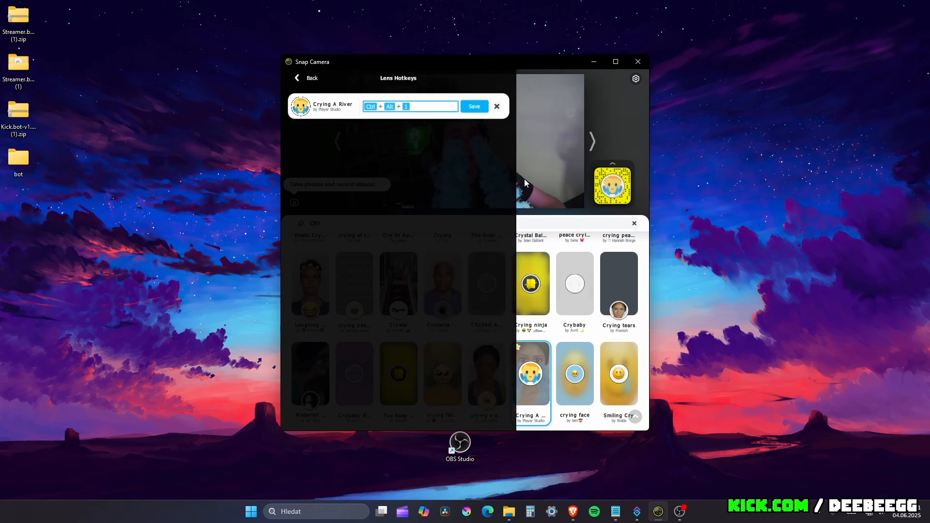
{"action": "left_click", "coordinate": [609, 108]}
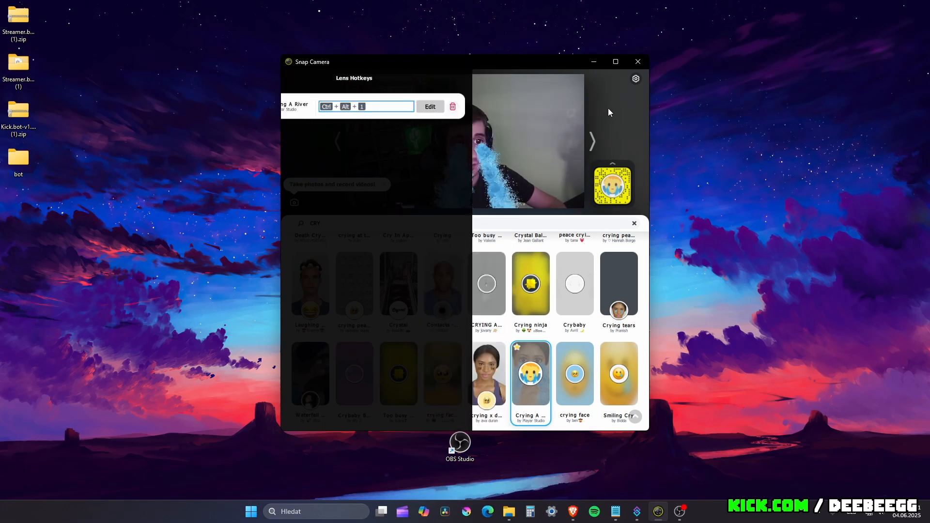
{"action": "key", "text": "ctrl+alt+1"}
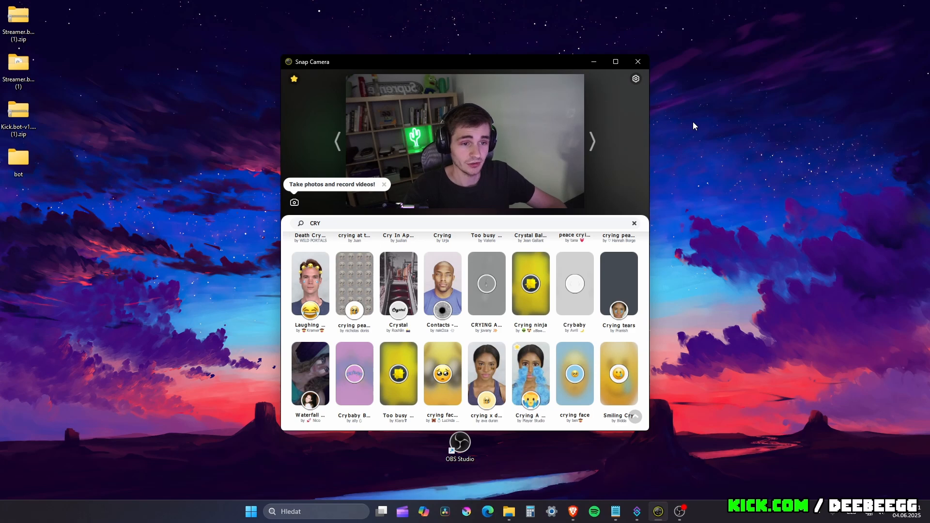
{"action": "key", "text": "ctrl+alt+1"}
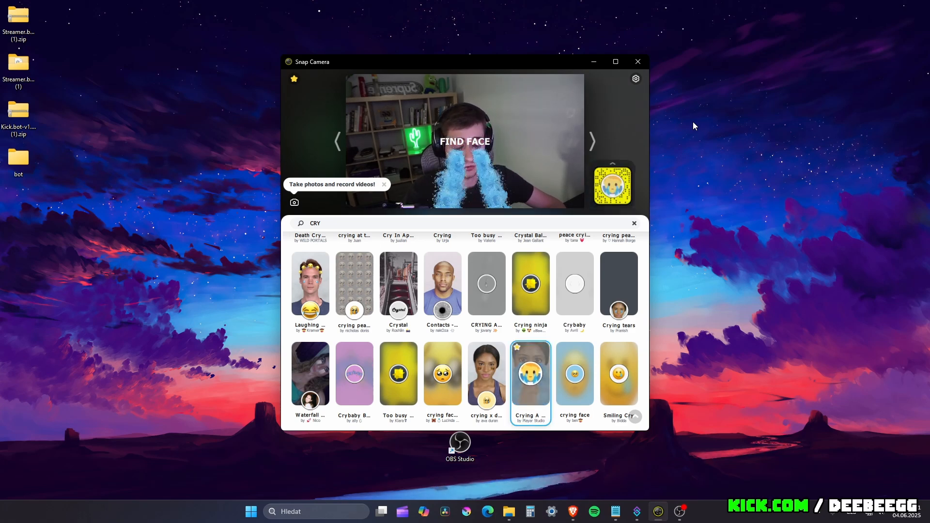
Switch the lens off with its Ctrl+Alt+1 hotkey, switch to Streamer.bot and select the PLÁČ action
{"action": "key", "text": "ctrl+alt+1"}
{"action": "left_click", "coordinate": [636, 511]}
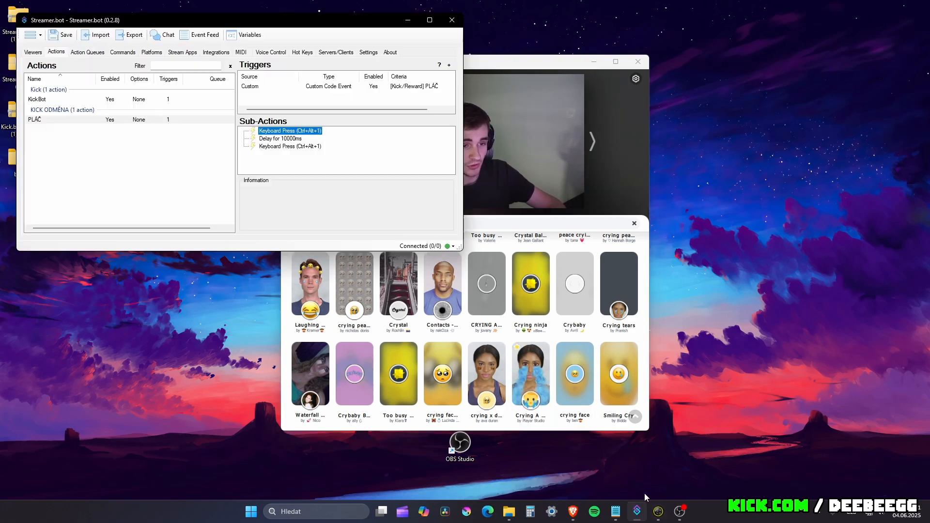
{"action": "left_click", "coordinate": [35, 122]}
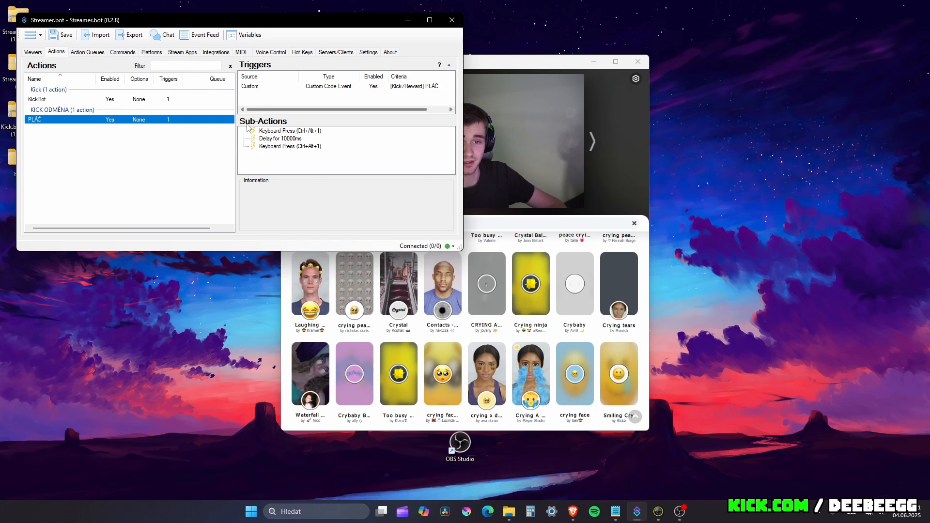
Switch to the browser and open the streamer's own Kick channel page
{"action": "left_click", "coordinate": [575, 516]}
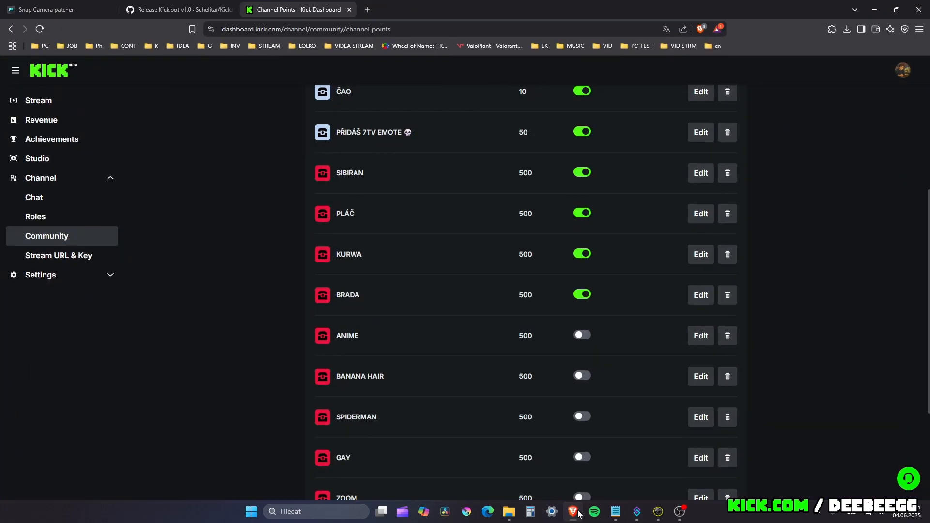
{"action": "left_click", "coordinate": [337, 29]}
{"action": "type", "text": "kick"}
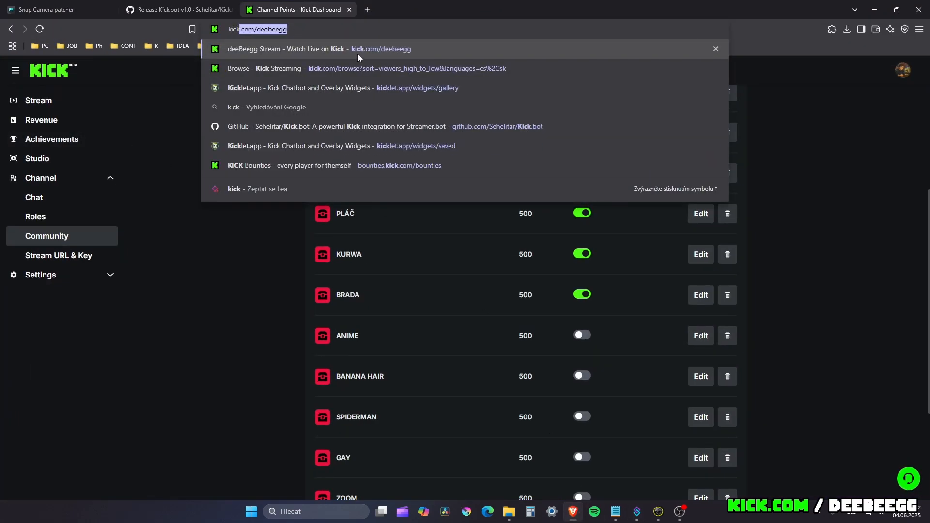
{"action": "key", "text": "Return"}
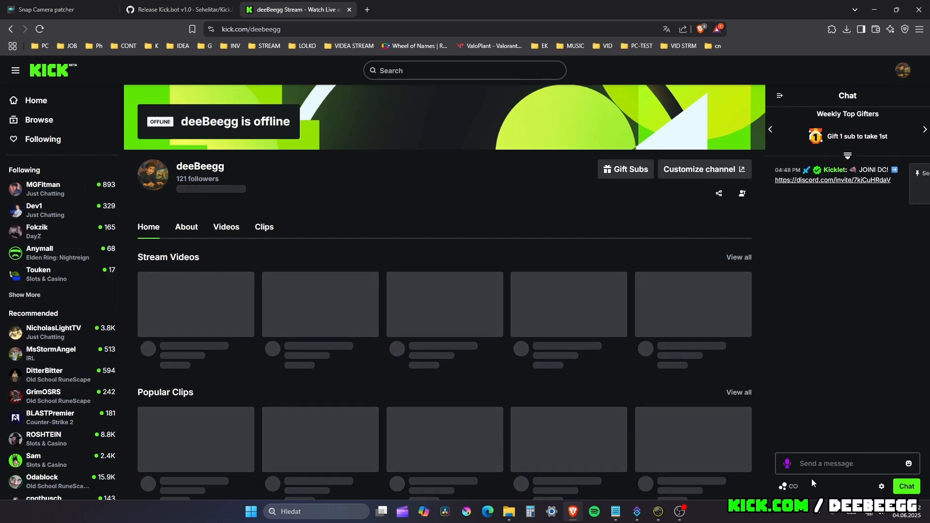
Redeem the 500-point PLÁČ reward in the channel chat, watch the filter in Snap Camera and return to the channel page
{"action": "left_click", "coordinate": [793, 486]}
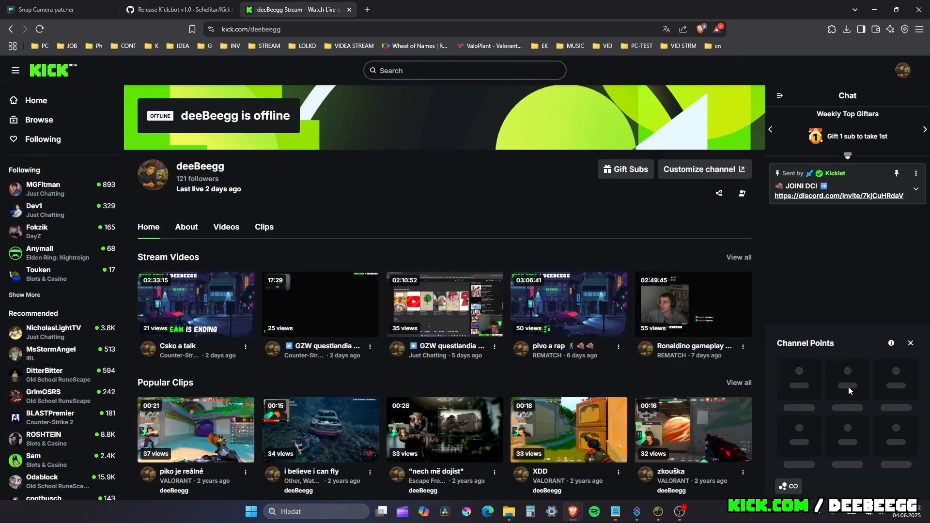
{"action": "left_click", "coordinate": [899, 321]}
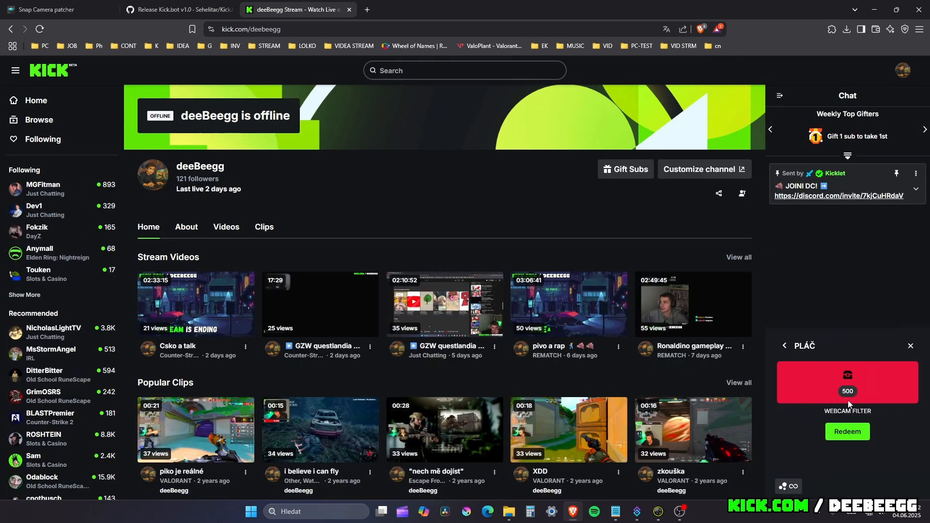
{"action": "left_click", "coordinate": [875, 10]}
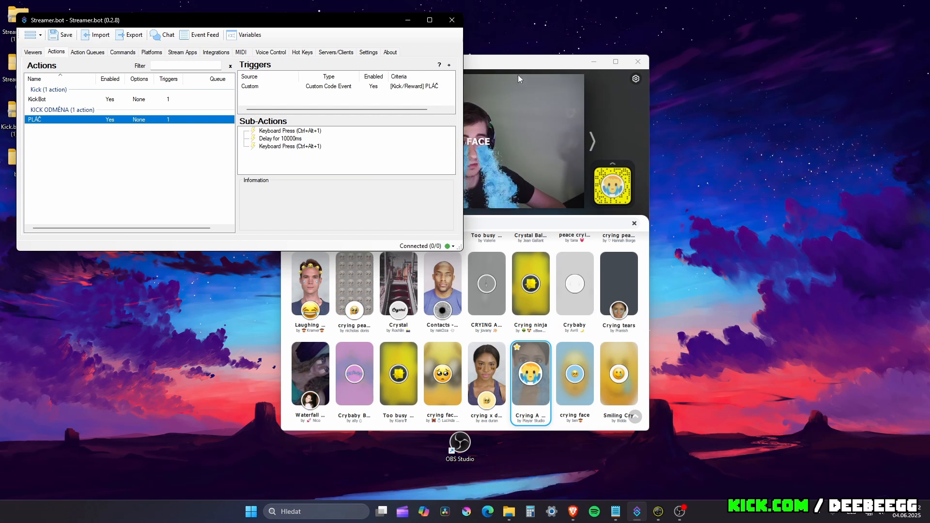
{"action": "left_click", "coordinate": [497, 66]}
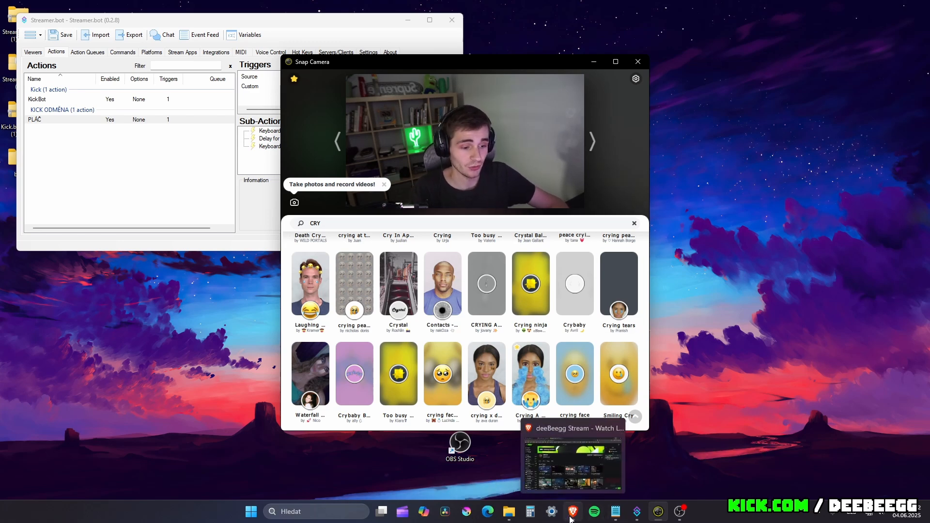
{"action": "left_click", "coordinate": [572, 460]}
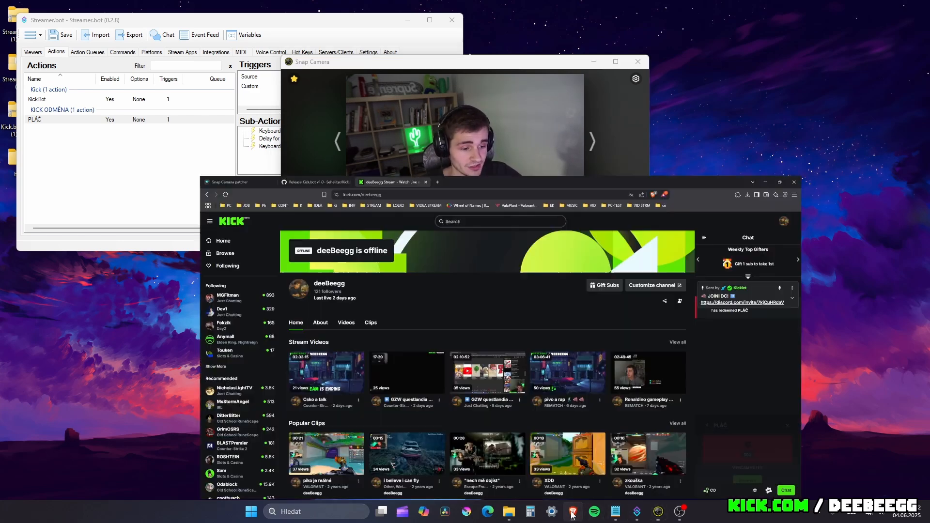
{"action": "left_click", "coordinate": [788, 486]}
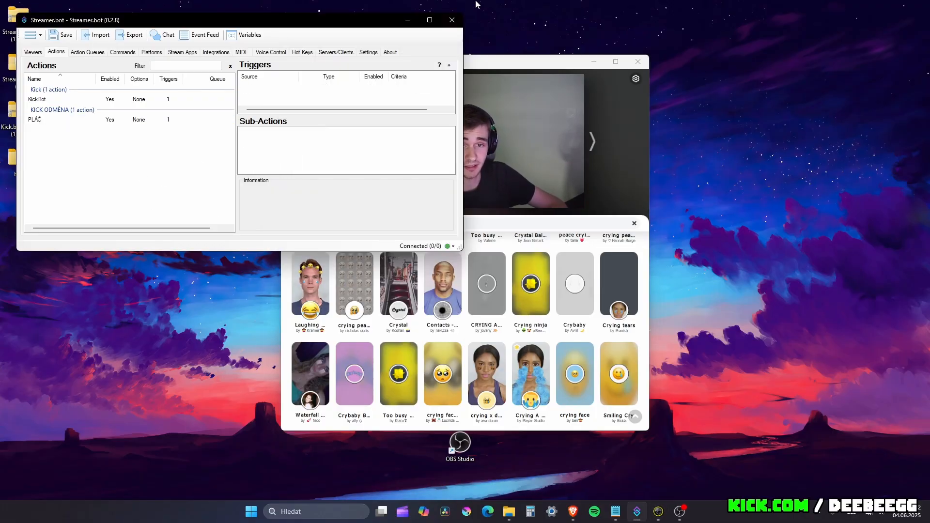
Close Streamer.bot and relaunch Streamer.bot.exe from its Streamer.bot-x64-0.2.8 (1) folder
{"action": "left_click", "coordinate": [453, 20]}
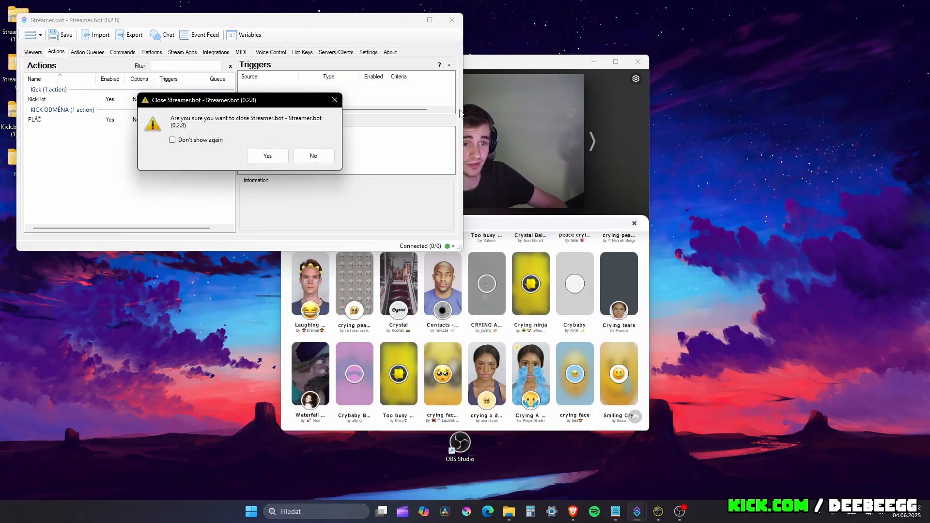
{"action": "left_click", "coordinate": [264, 153]}
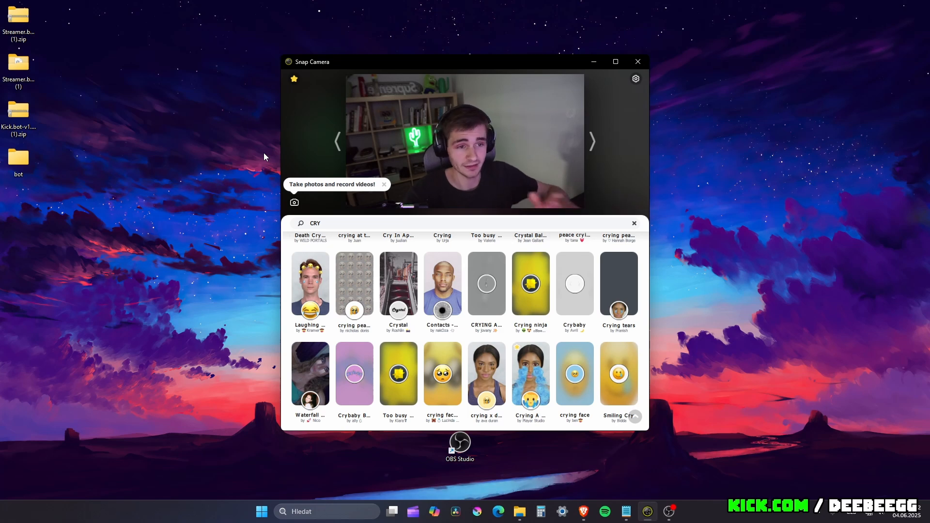
{"action": "double_click", "coordinate": [19, 66]}
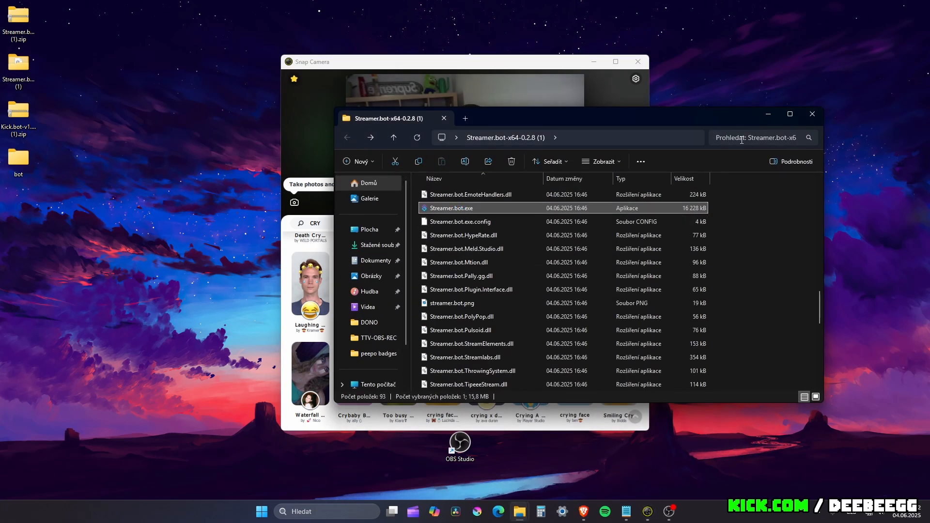
{"action": "left_click", "coordinate": [773, 118]}
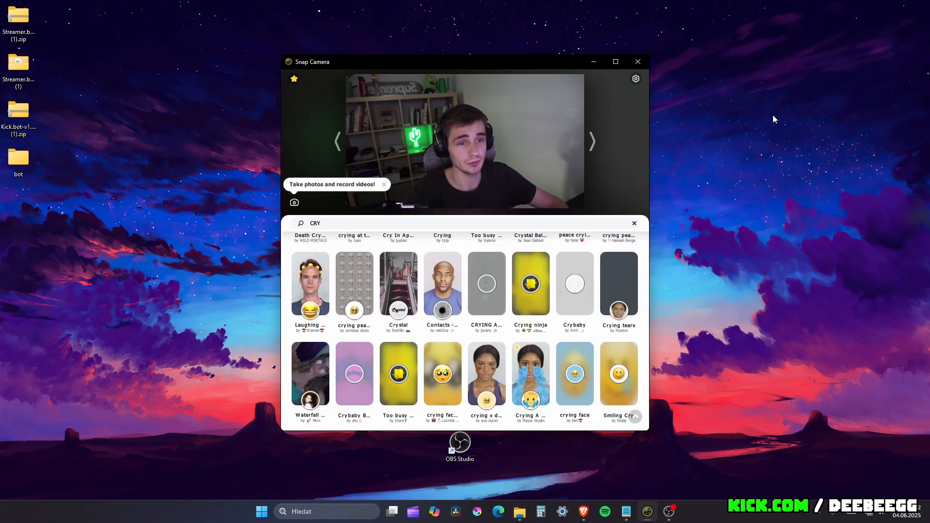
{"action": "left_click", "coordinate": [142, 95]}
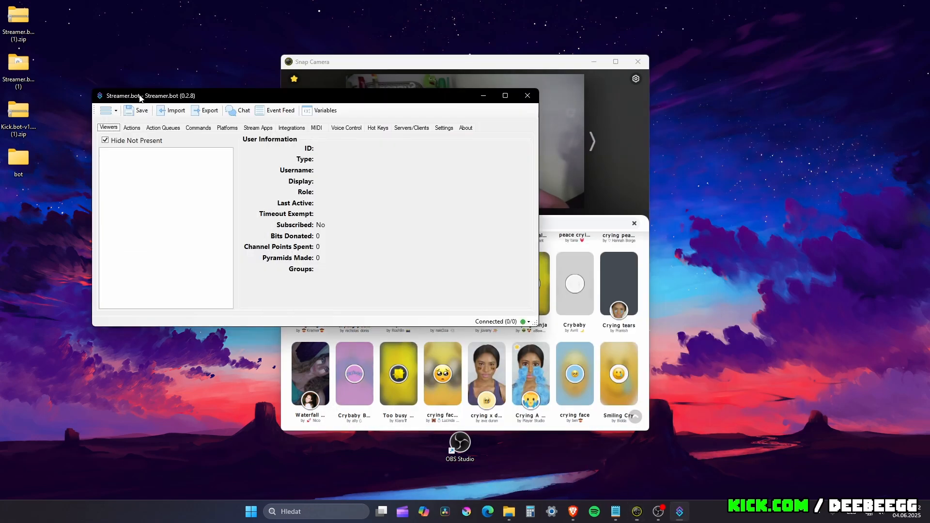
Add a new action named sibiřan to the KICK ODMĚNA group
{"action": "left_click", "coordinate": [132, 127]}
{"action": "right_click", "coordinate": [199, 213]}
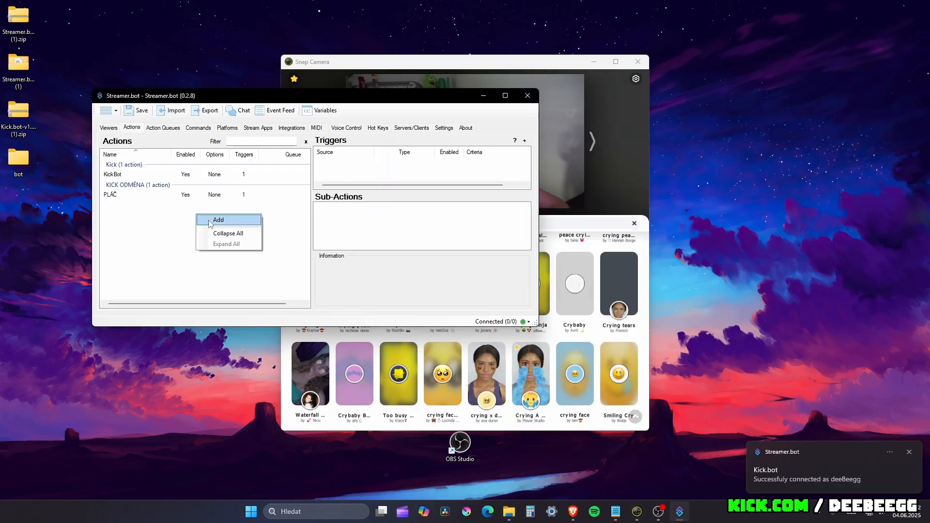
{"action": "left_click", "coordinate": [215, 219]}
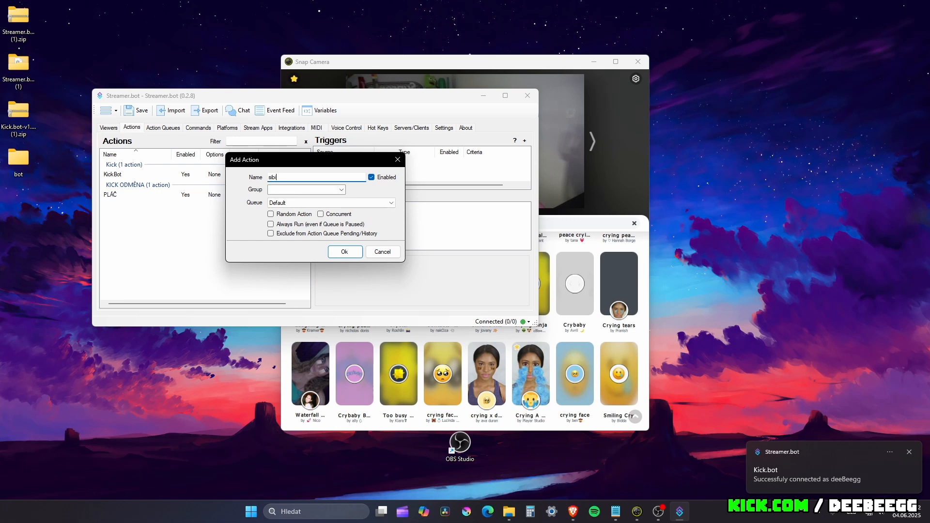
{"action": "left_click", "coordinate": [341, 190]}
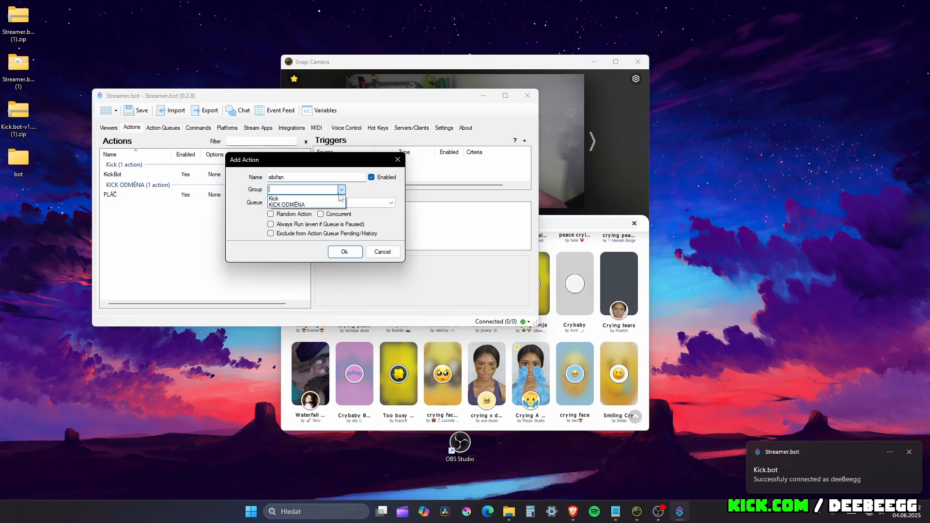
{"action": "left_click", "coordinate": [294, 205]}
{"action": "left_click", "coordinate": [344, 252]}
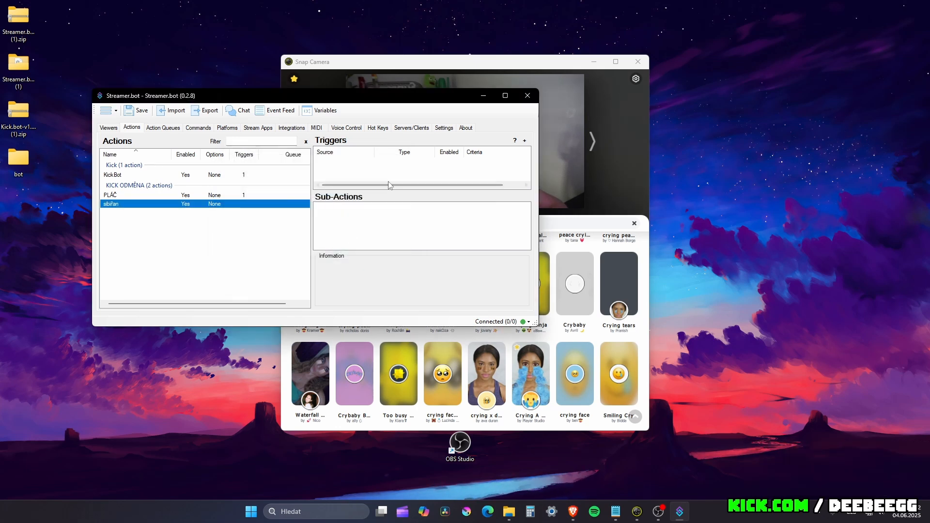
Add the custom Kick reward trigger [Kick/Reward] SIBIŘAN to the sibiřan action
{"action": "right_click", "coordinate": [367, 173]}
{"action": "mouse_move", "coordinate": [416, 237]}
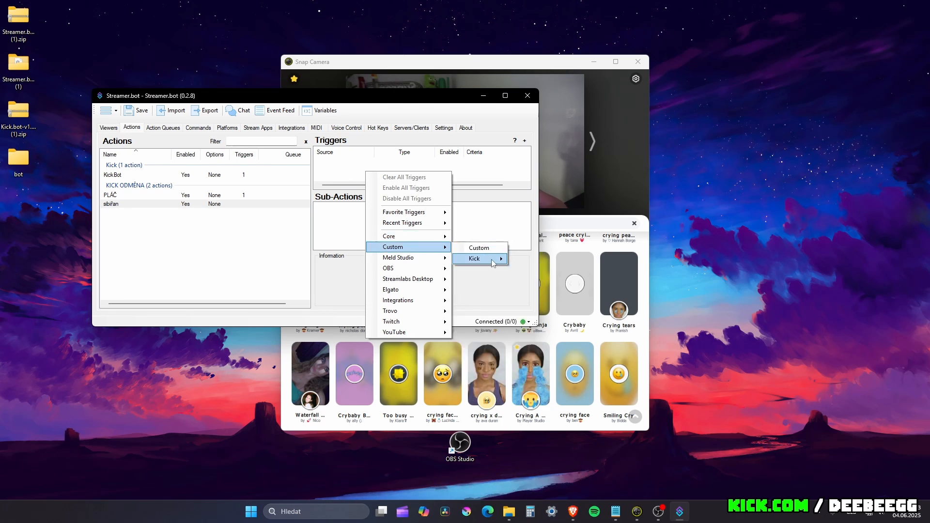
{"action": "mouse_move", "coordinate": [493, 263]}
{"action": "mouse_move", "coordinate": [579, 362]}
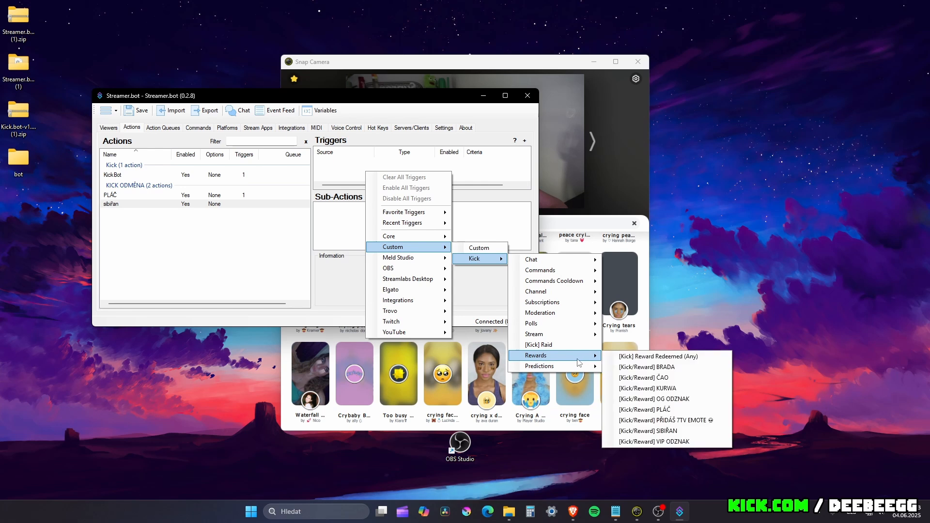
{"action": "left_click", "coordinate": [670, 431]}
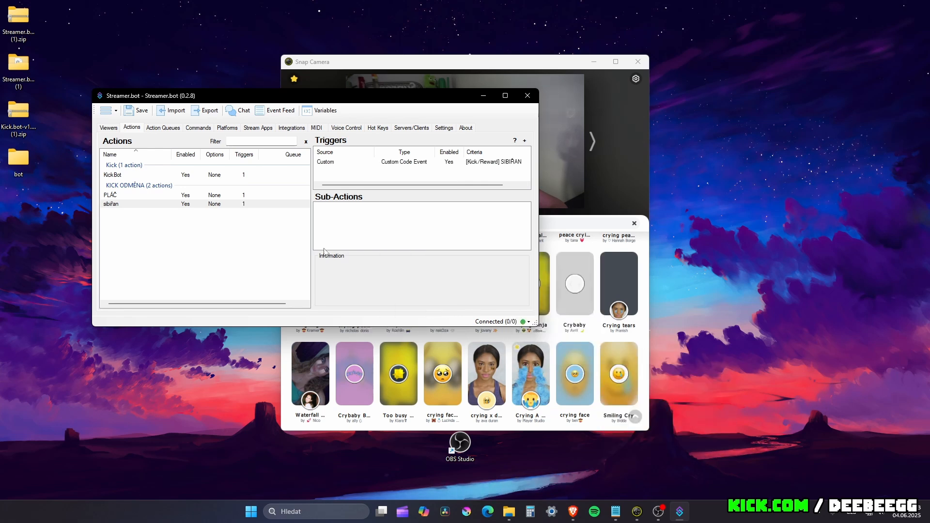
Add a Keyboard Press sub-action with Ctrl+Alt+2 to the sibiřan action
{"action": "right_click", "coordinate": [339, 211]}
{"action": "mouse_move", "coordinate": [382, 241]}
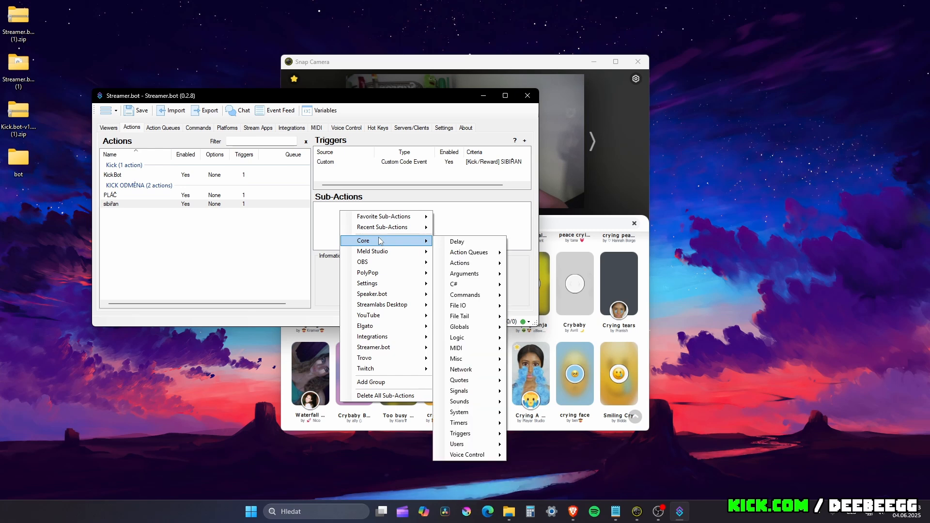
{"action": "mouse_move", "coordinate": [468, 412]}
{"action": "left_click", "coordinate": [530, 412]}
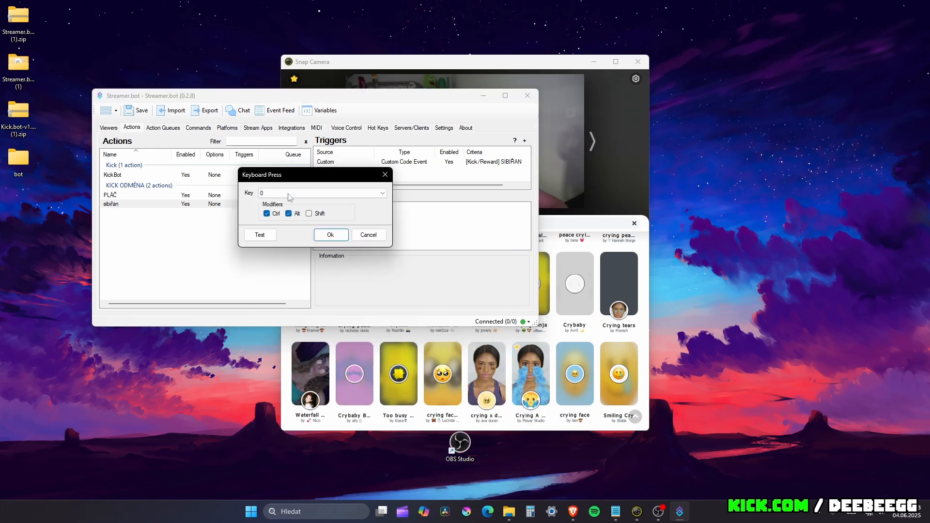
{"action": "left_click", "coordinate": [289, 197]}
{"action": "left_click", "coordinate": [271, 216]}
{"action": "left_click", "coordinate": [330, 234]}
Add a 10000 ms Delay sub-action after the Ctrl+Alt+2 key press
{"action": "right_click", "coordinate": [354, 226]}
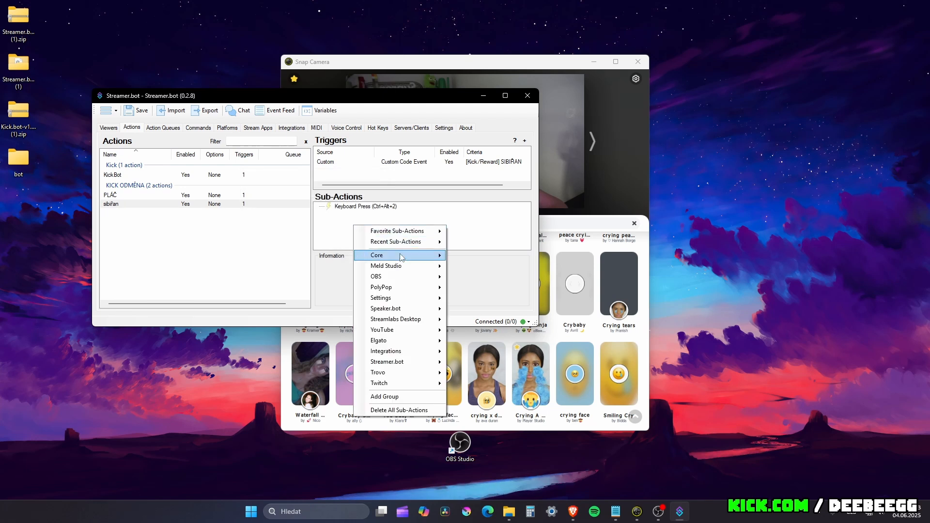
{"action": "left_click", "coordinate": [499, 264]}
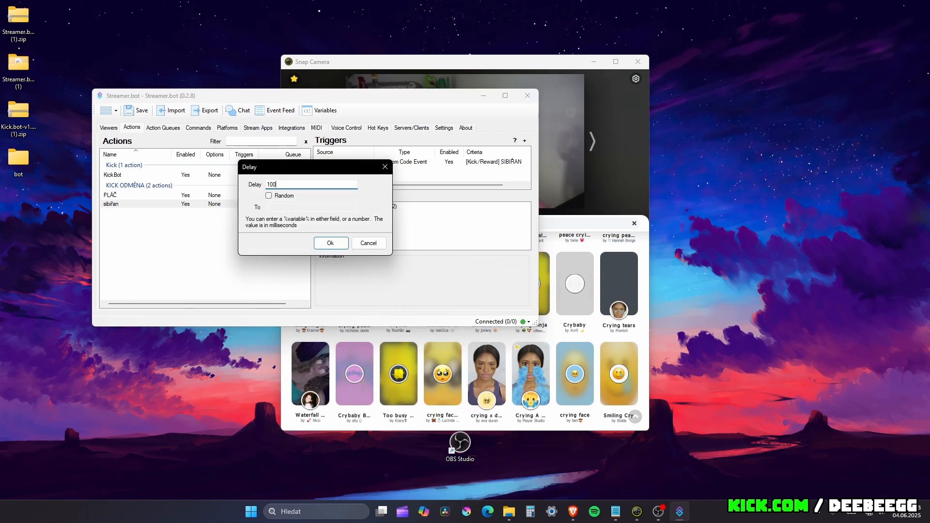
{"action": "left_click", "coordinate": [330, 243]}
Add a second Keyboard Press sub-action with Ctrl+Alt+2 after the delay in the sibiřan action
{"action": "right_click", "coordinate": [373, 234]}
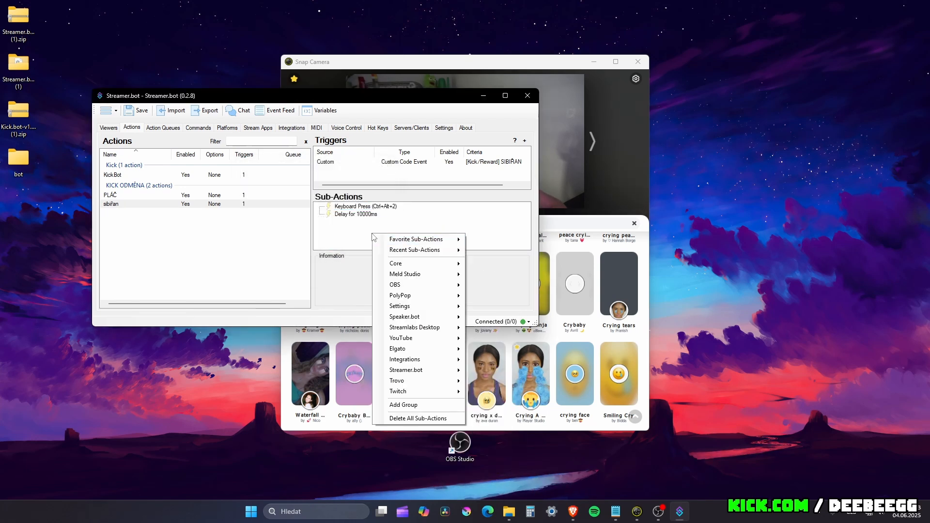
{"action": "mouse_move", "coordinate": [431, 263]}
{"action": "mouse_move", "coordinate": [499, 434]}
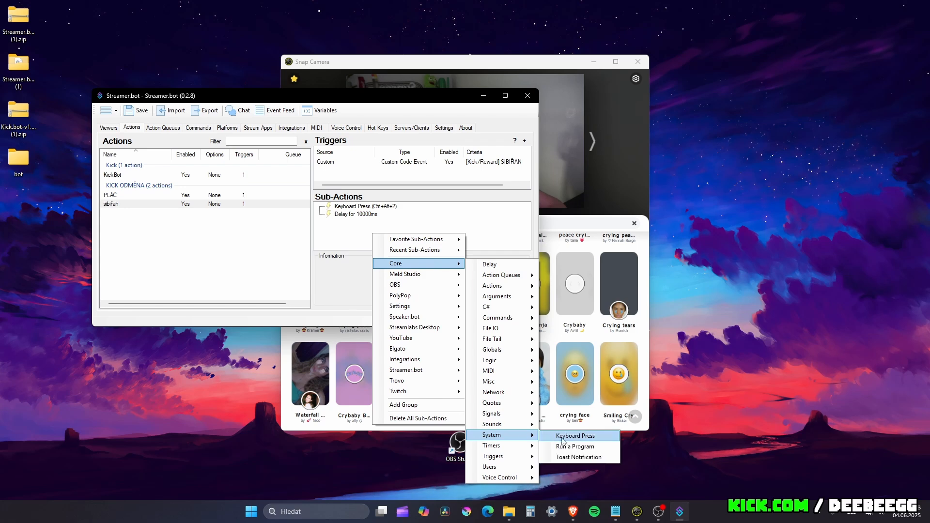
{"action": "left_click", "coordinate": [564, 434]}
{"action": "left_click", "coordinate": [288, 213]}
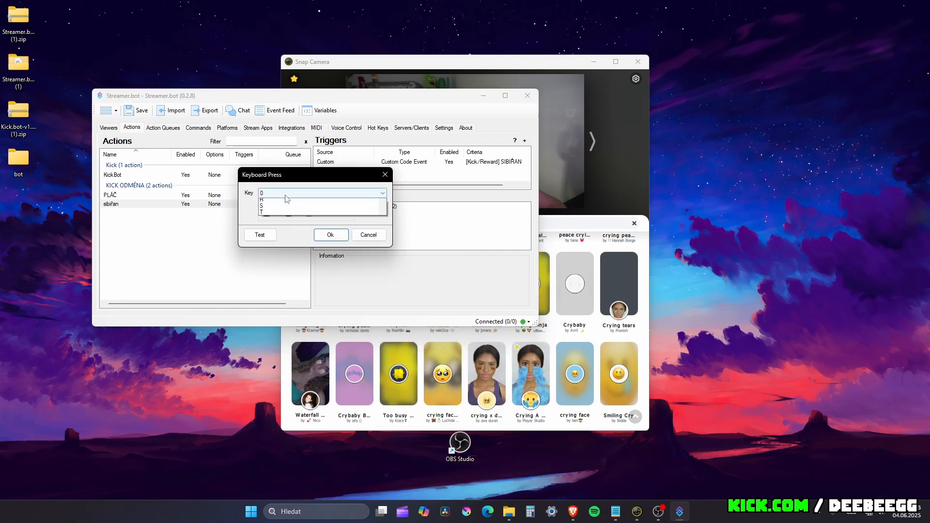
{"action": "left_click", "coordinate": [322, 193]}
{"action": "left_click", "coordinate": [320, 213]}
{"action": "left_click", "coordinate": [330, 235]}
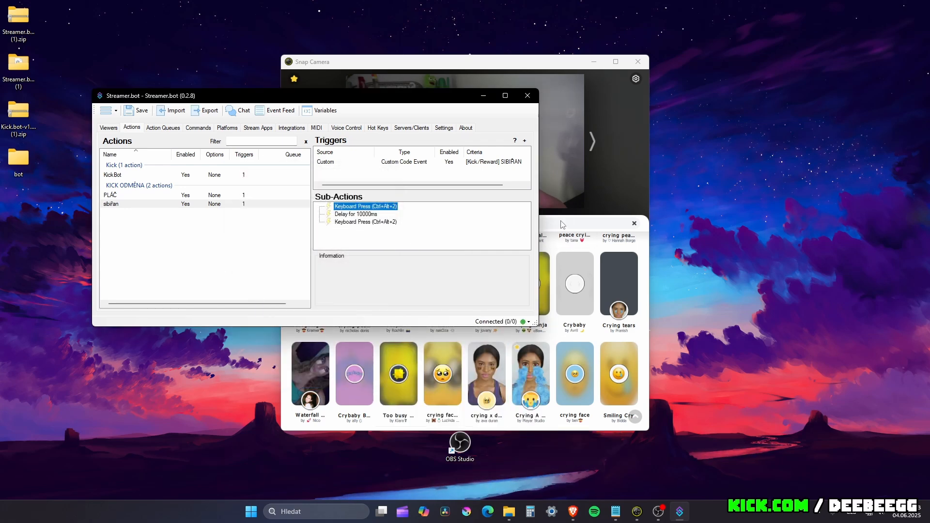
Switch to Snap Camera, clear the CRY search and apply the Ski Mask lens from the Top Community Lenses
{"action": "left_click", "coordinate": [510, 69]}
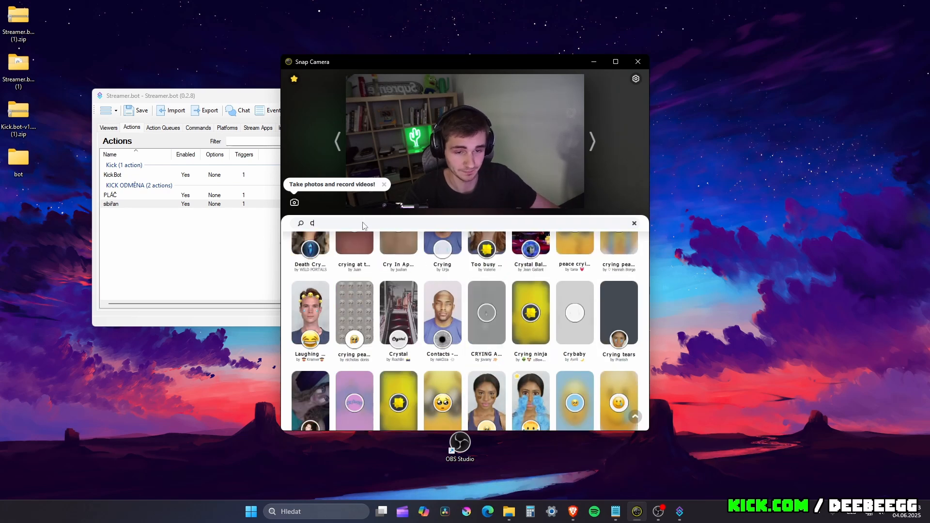
{"action": "key", "text": "BackSpace"}
{"action": "key", "text": "BackSpace"}
{"action": "key", "text": "BackSpace"}
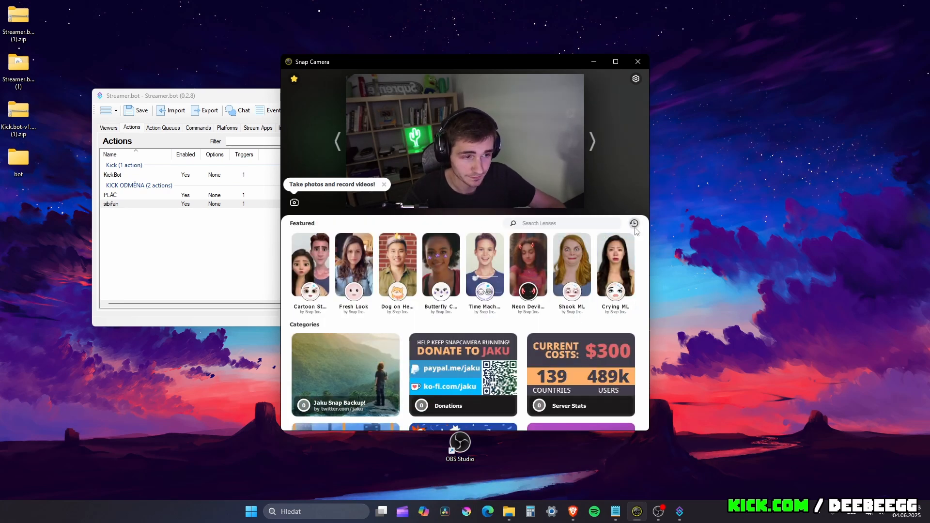
{"action": "scroll", "coordinate": [482, 314], "scroll_direction": "down", "scroll_amount": 5}
{"action": "scroll", "coordinate": [483, 314], "scroll_direction": "down", "scroll_amount": 3}
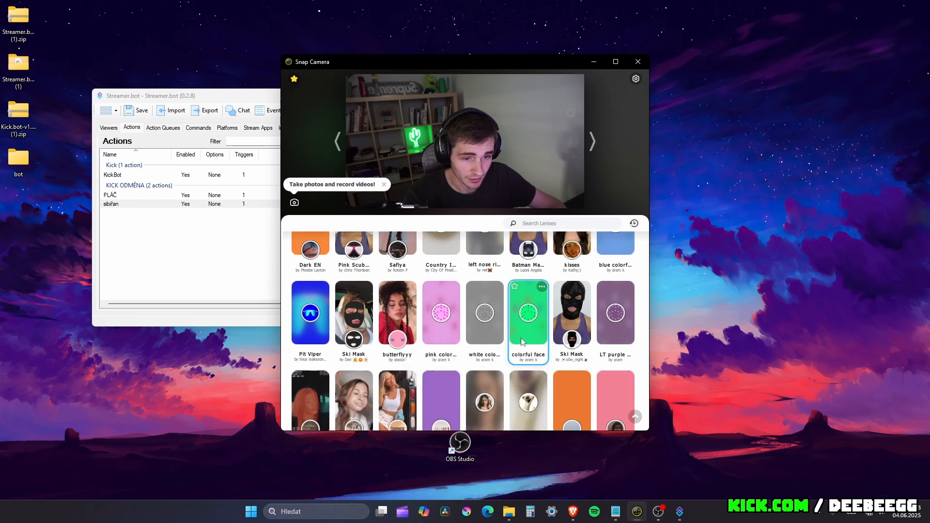
{"action": "left_click", "coordinate": [360, 264]}
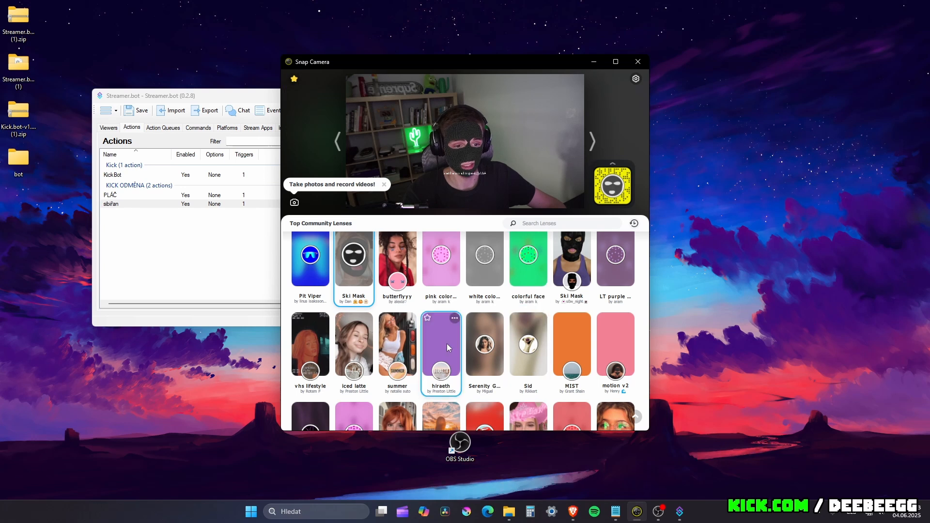
Add the Ski Mask lens to the favorites and show the favorite lenses
{"action": "scroll", "coordinate": [360, 298], "scroll_direction": "up", "scroll_amount": 1}
{"action": "left_click", "coordinate": [340, 258]}
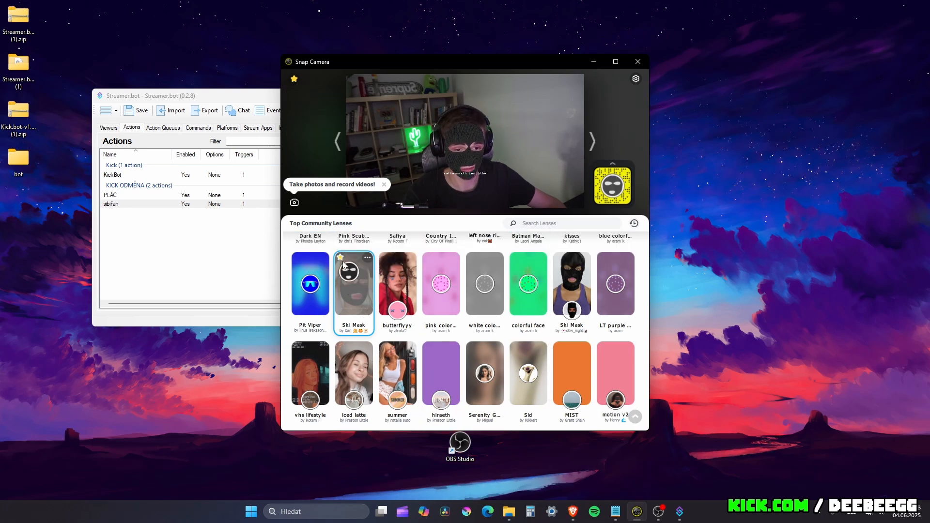
{"action": "left_click", "coordinate": [294, 79]}
Switch the keyboard input language to English, save Ctrl+Alt+2 as the Ski Mask lens hotkey and return to the favorites
{"action": "left_click", "coordinate": [411, 78]}
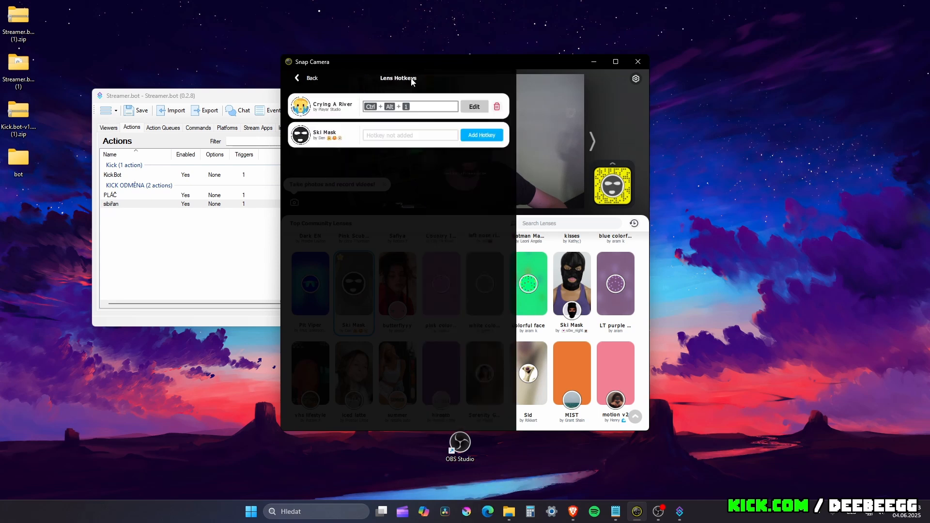
{"action": "left_click", "coordinate": [852, 513]}
{"action": "left_click", "coordinate": [817, 452]}
{"action": "left_click", "coordinate": [399, 136]}
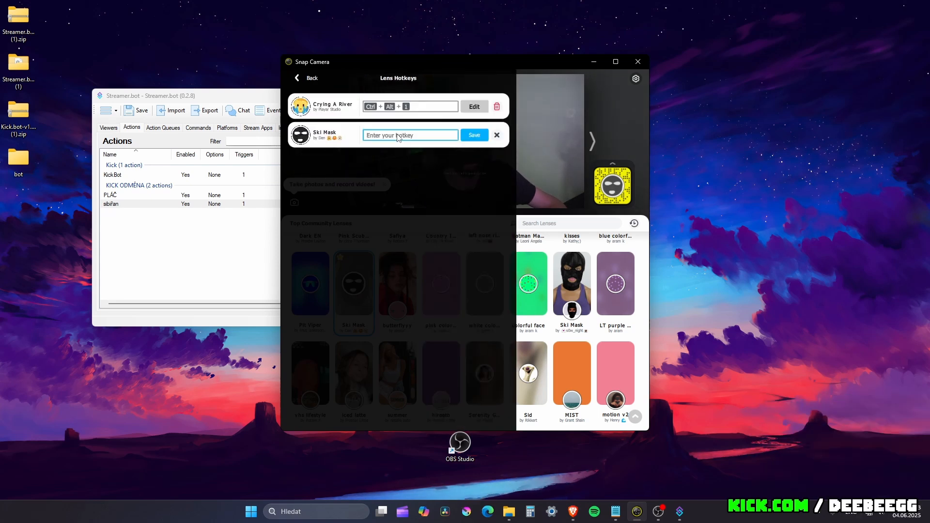
{"action": "key", "text": "ctrl+alt+2"}
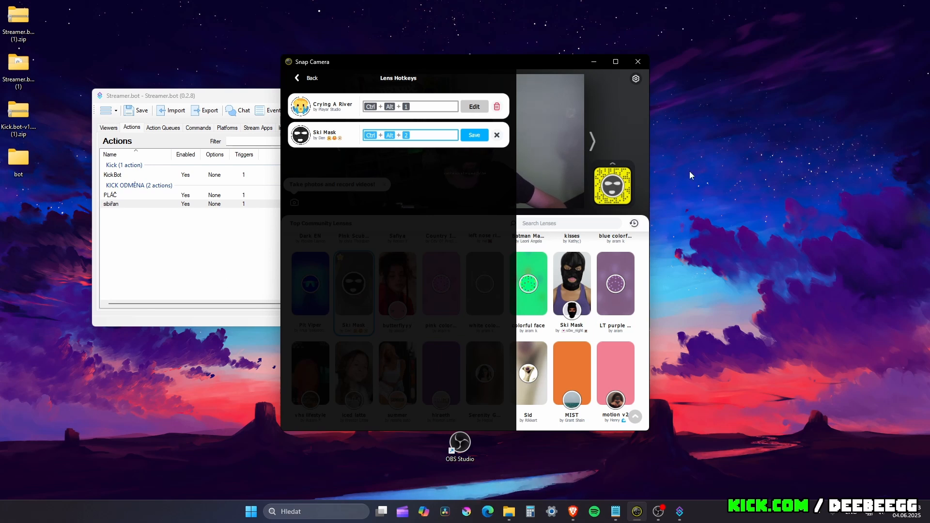
{"action": "left_click", "coordinate": [300, 78]}
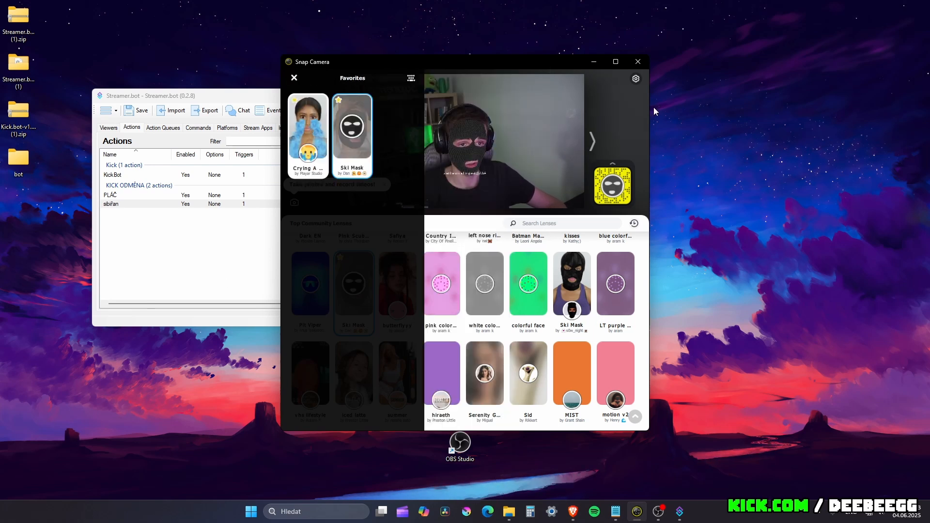
Test the Ski Mask lens by toggling it with Ctrl+Alt+2, and review the sibiřan action's sub-actions in Streamer.bot
{"action": "key", "text": "ctrl+alt+2"}
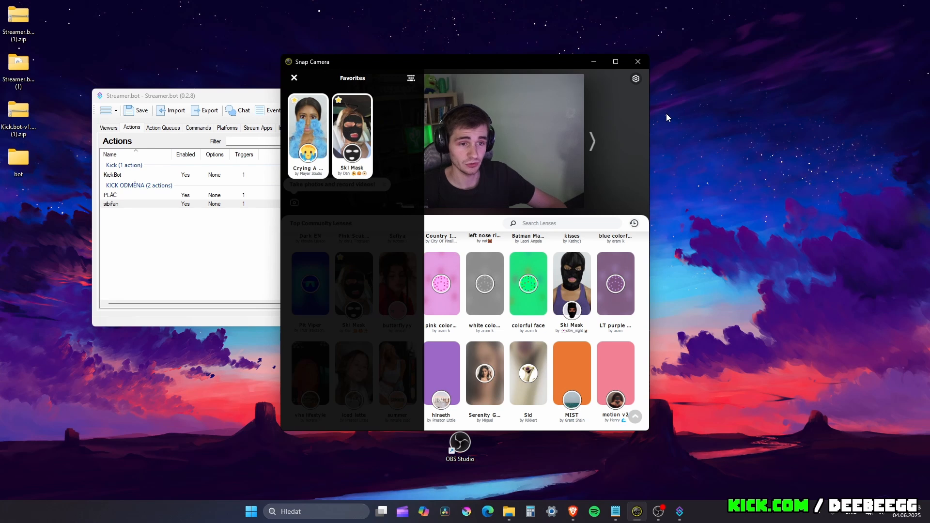
{"action": "key", "text": "ctrl+alt+2"}
{"action": "key", "text": "ctrl+alt+2"}
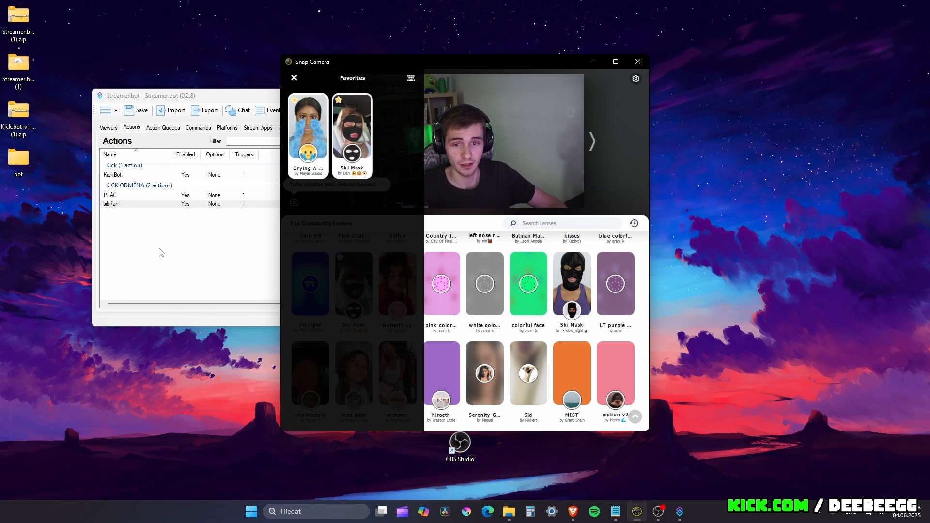
{"action": "left_click", "coordinate": [165, 215]}
{"action": "left_click", "coordinate": [179, 206]}
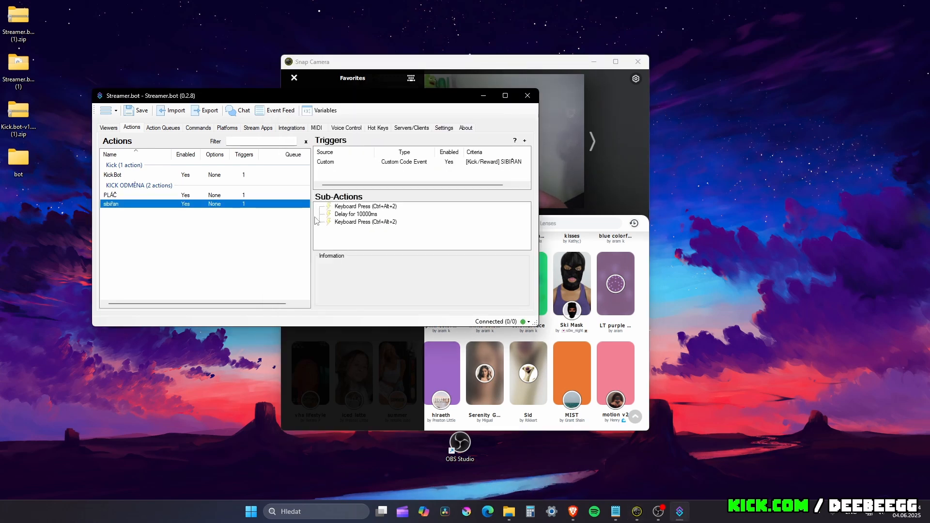
Switch to the Kick channel page in Brave, redeem the SIBIŘAN reward and return to Snap Camera to check the filter
{"action": "left_click", "coordinate": [573, 512]}
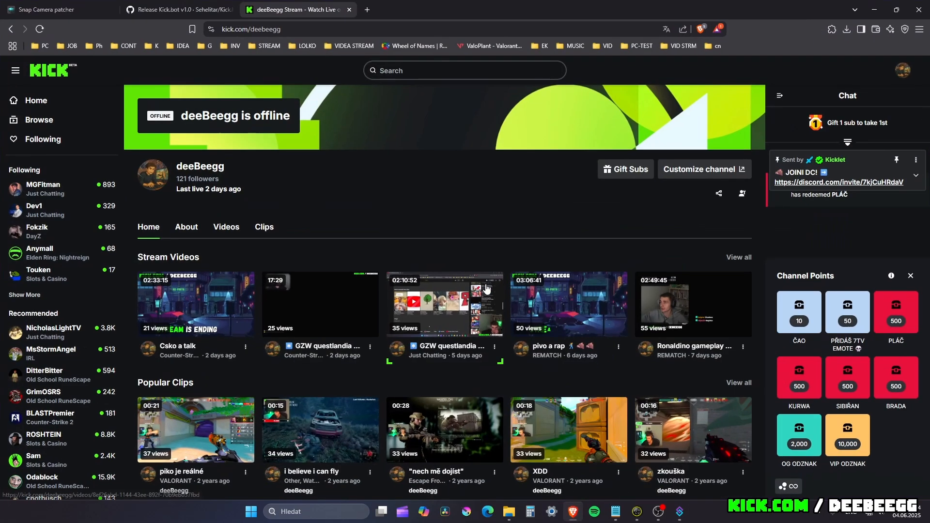
{"action": "left_click", "coordinate": [852, 381]}
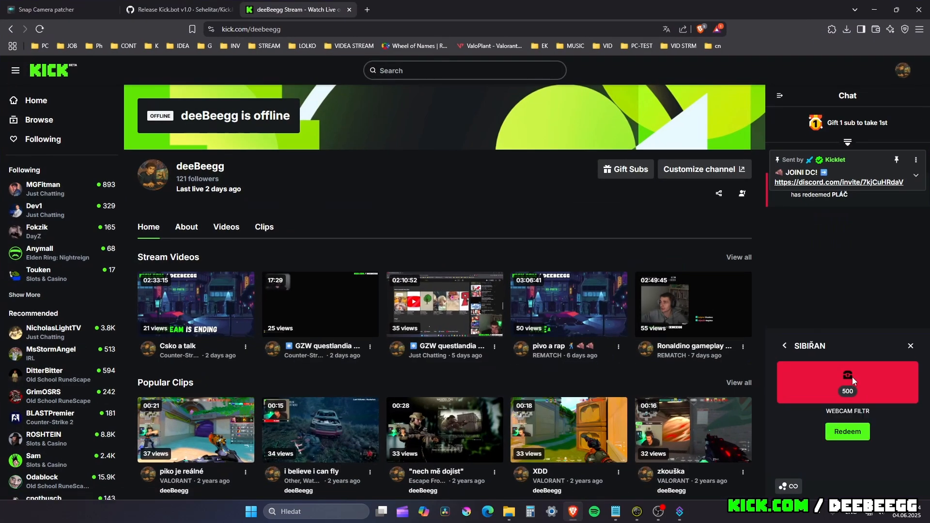
{"action": "left_click", "coordinate": [847, 432]}
{"action": "left_click", "coordinate": [874, 10]}
{"action": "left_click", "coordinate": [531, 73]}
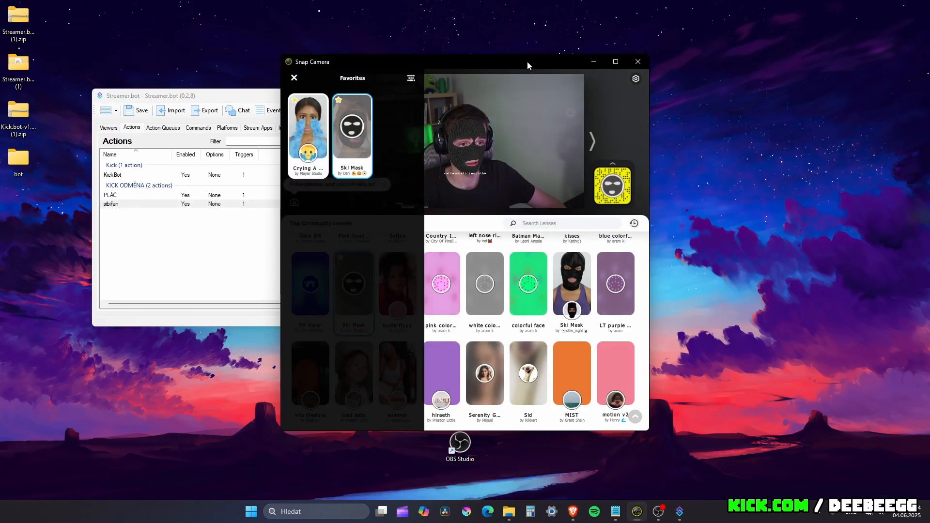